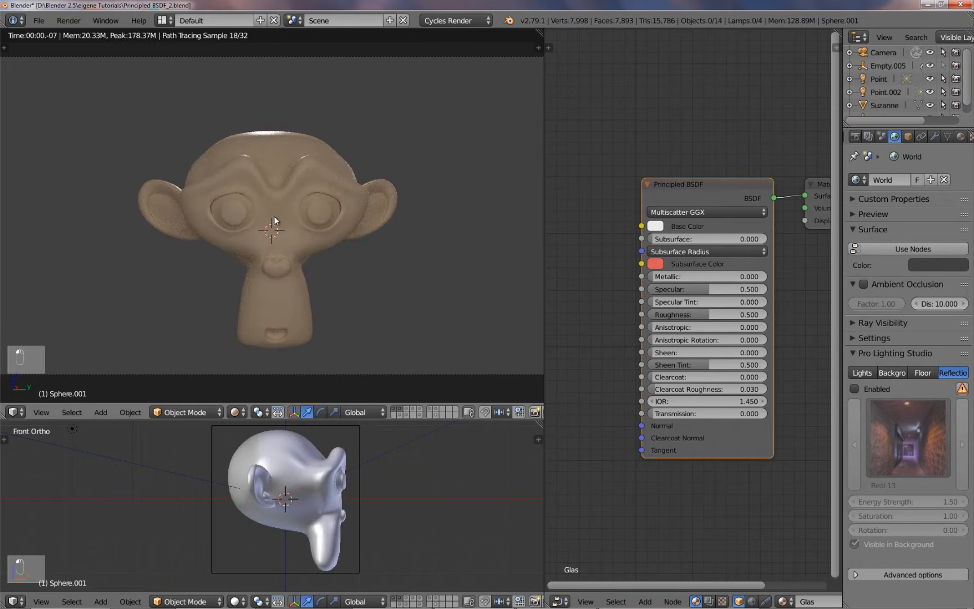
# Select the monkey head and enable the Real 13 reflection environment in Pro Lighting Studio.
pyautogui.scroll(2, 290, 225)
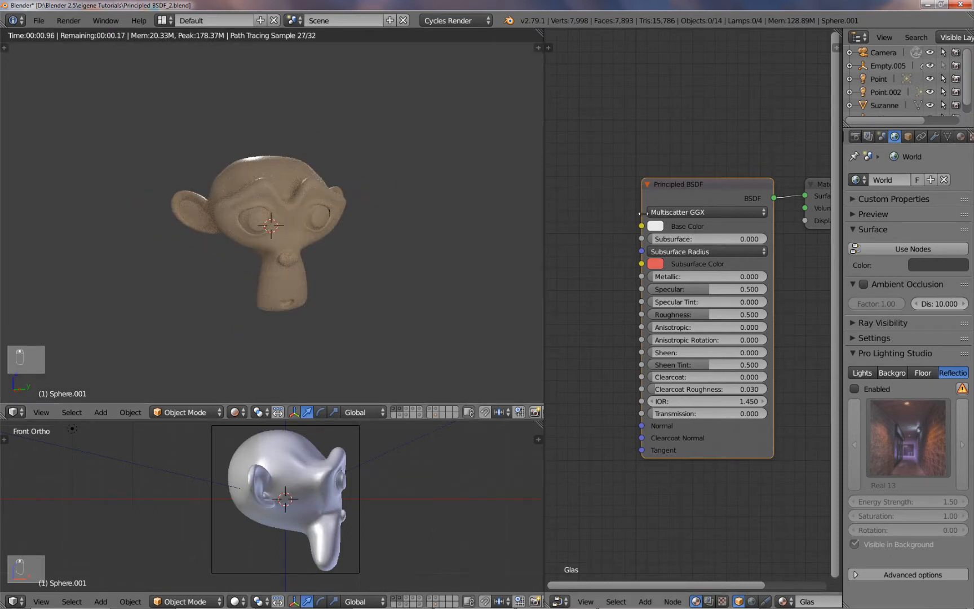
pyautogui.rightClick(306, 191)
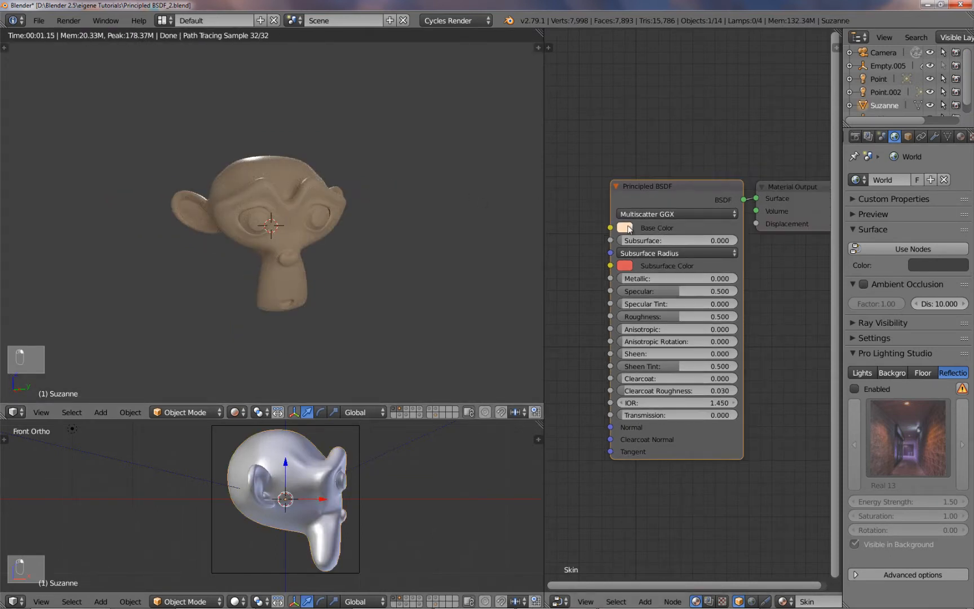
pyautogui.click(856, 388)
pyautogui.moveTo(291, 285); pyautogui.dragTo(311, 290, button='middle')
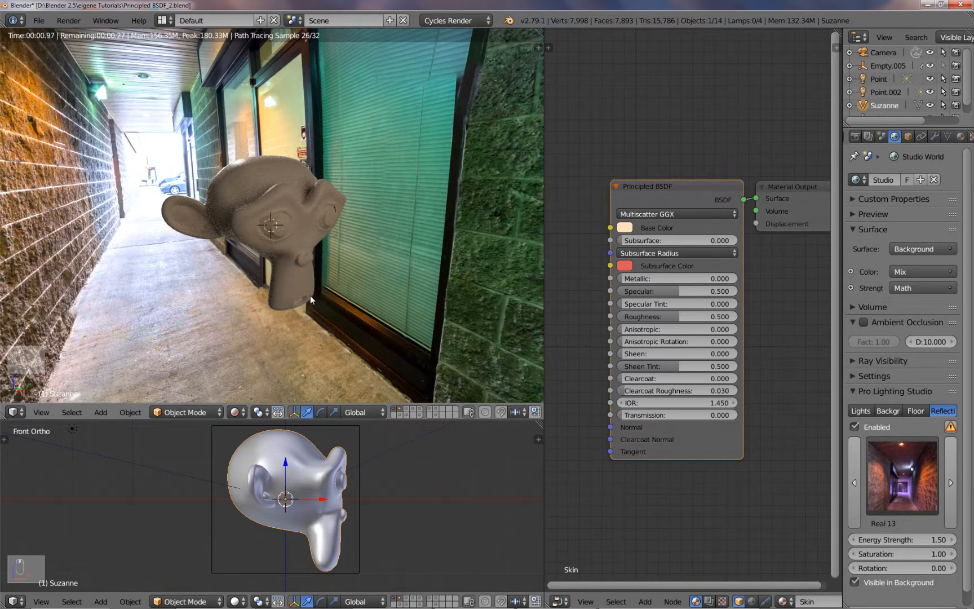
# Set the Subsurface value of the monkey head's Skin material to 0.200.
pyautogui.scroll(1, 279, 254)
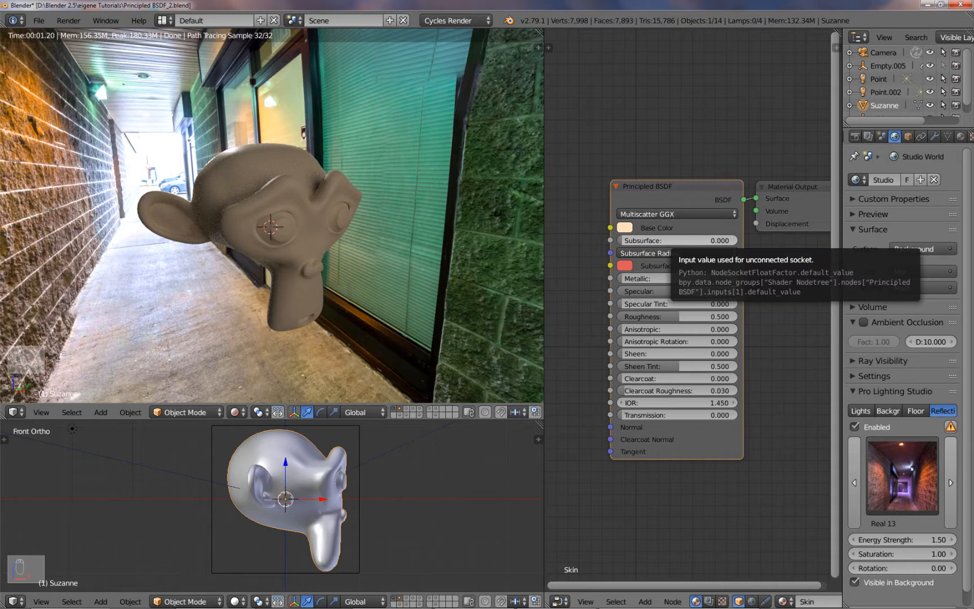
pyautogui.click(670, 241)
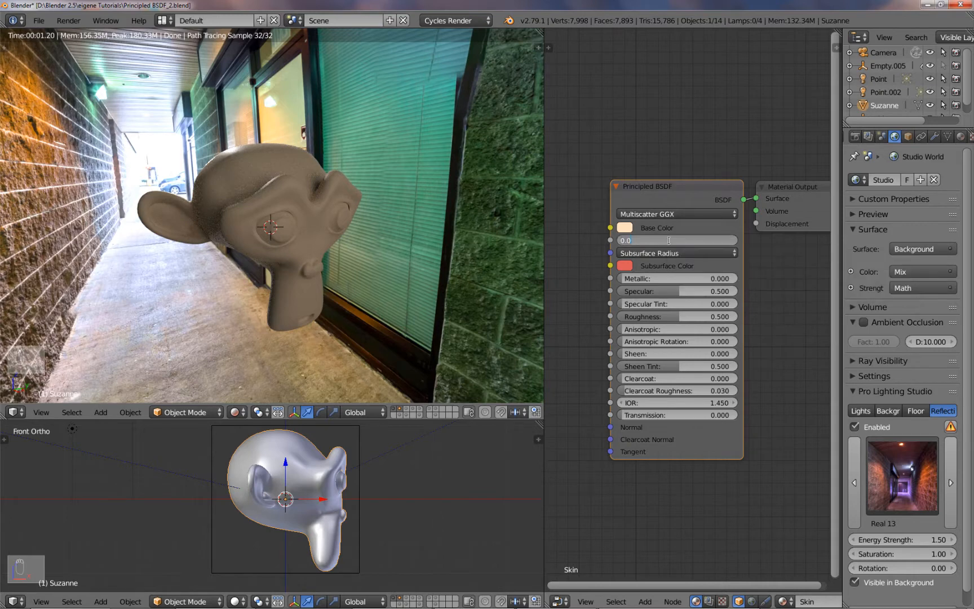
pyautogui.press('Return')
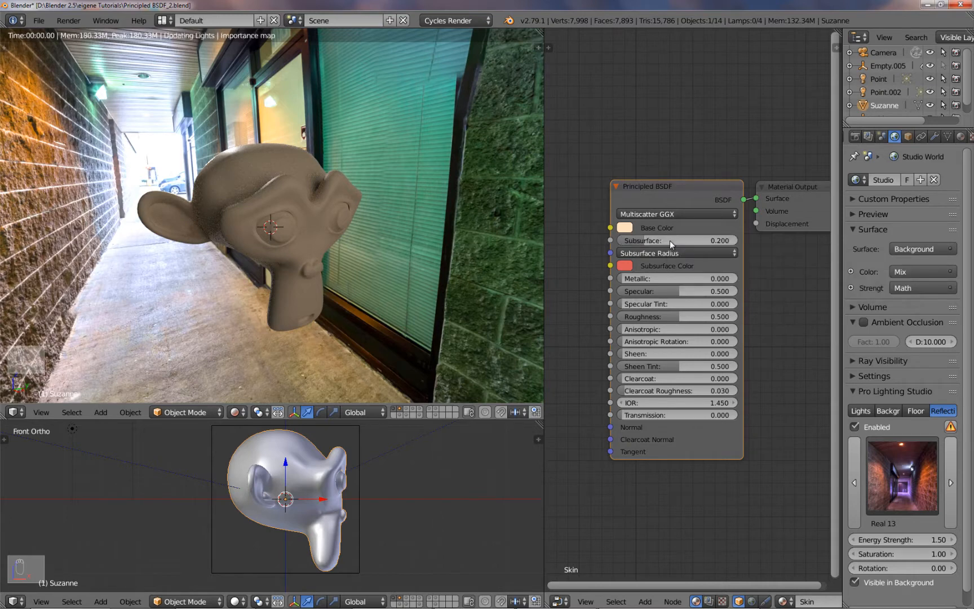
pyautogui.scroll(2, 294, 238)
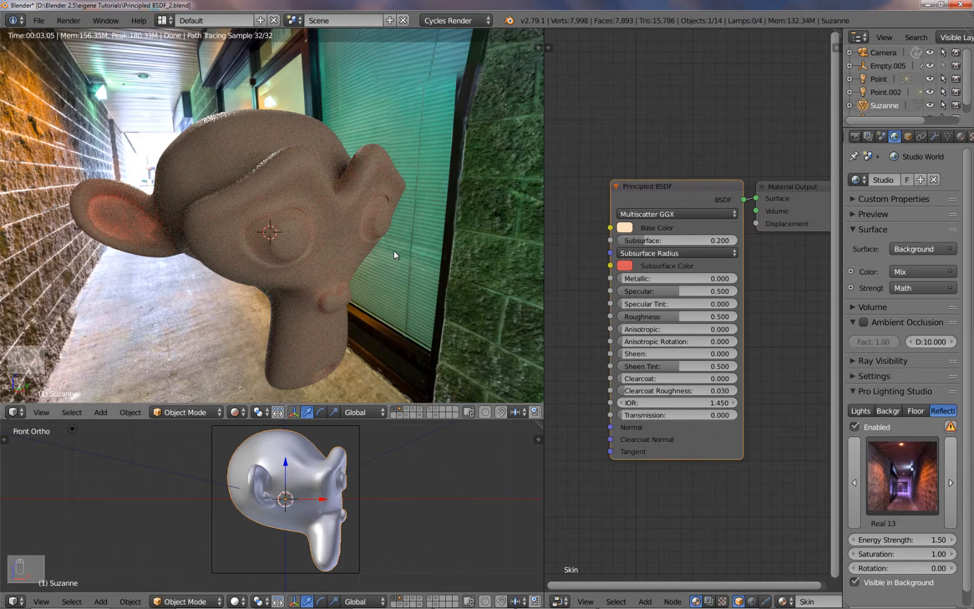
# View the stored render of the monkey head in Slot 1, then return to the 3D viewport.
pyautogui.press('F11')
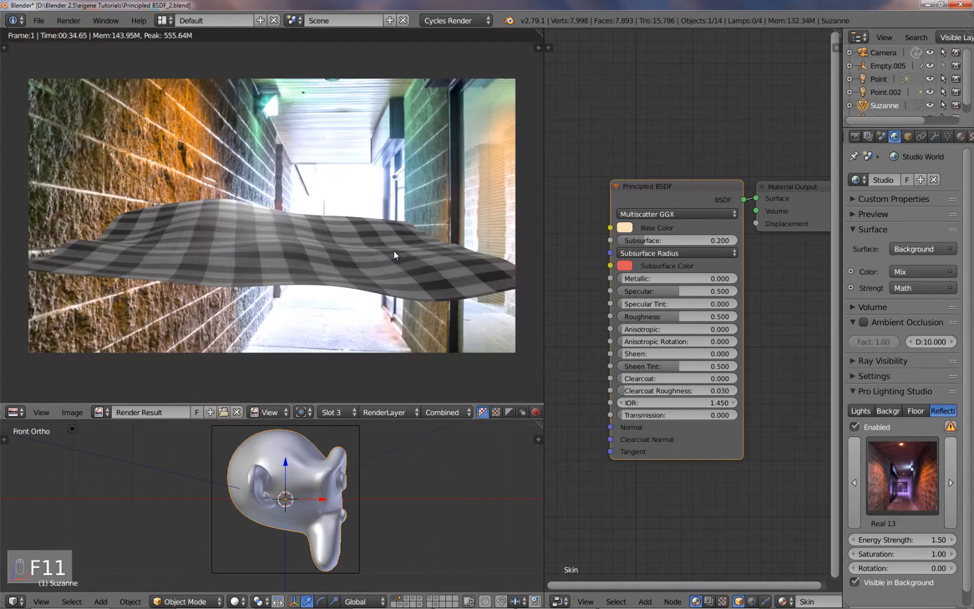
pyautogui.press('1')
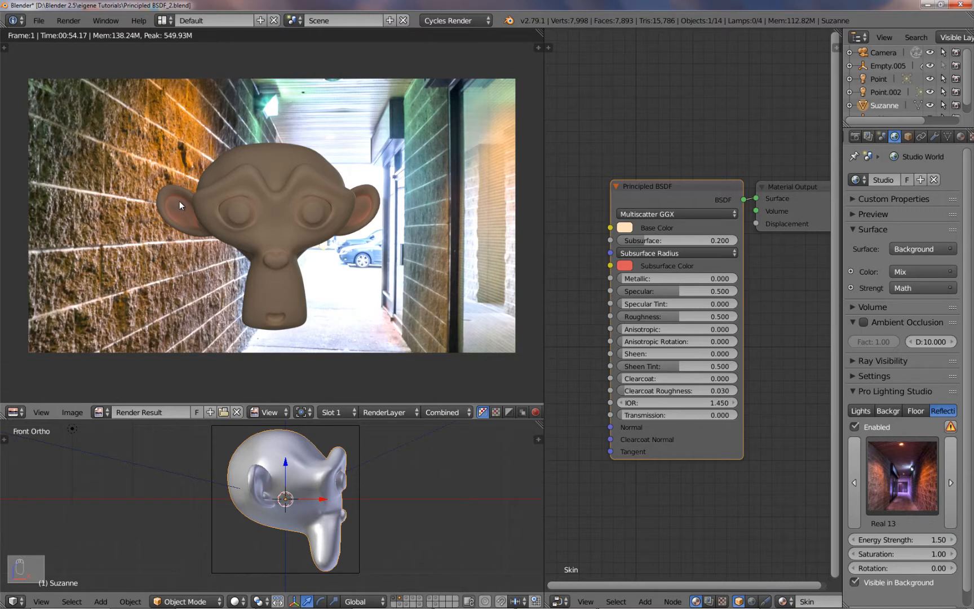
pyautogui.press('Escape')
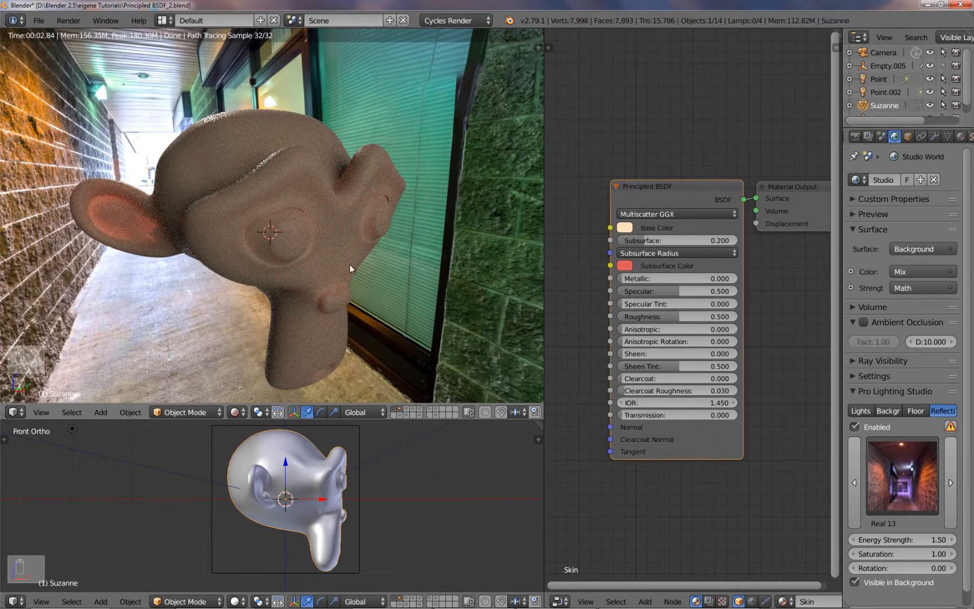
# Switch the visible scene layer past the tall cylinder to the one holding the spoon.
pyautogui.click(400, 410)
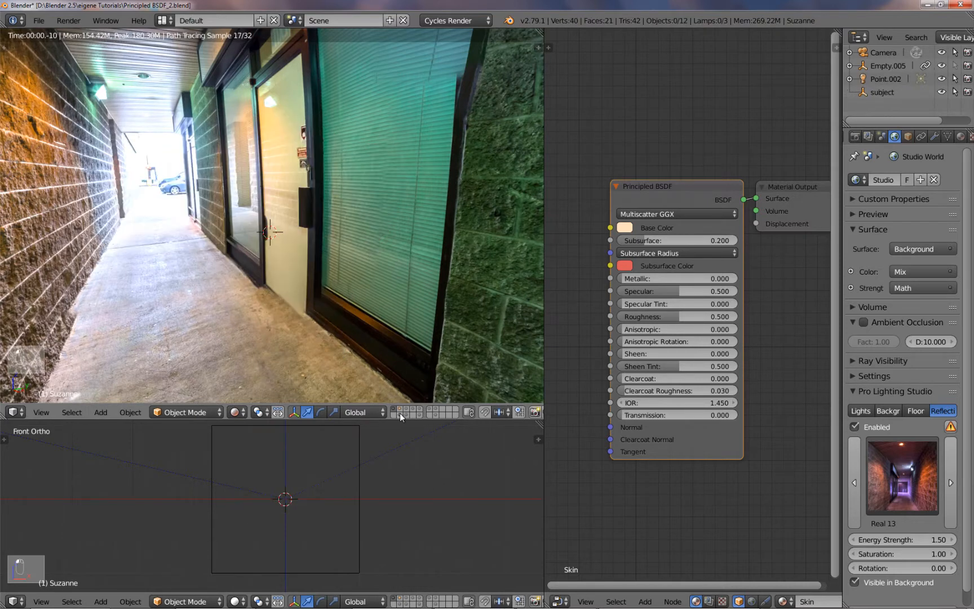
pyautogui.click(403, 416)
pyautogui.keyDown('shift'); pyautogui.moveTo(329, 146); pyautogui.dragTo(329, 215, button='middle'); pyautogui.keyUp('shift')
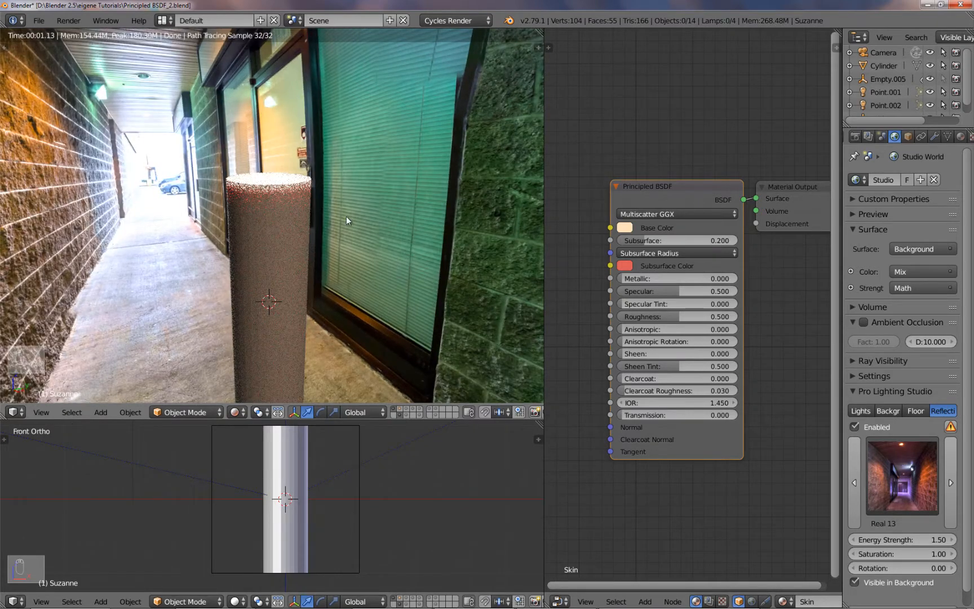
pyautogui.keyDown('shift'); pyautogui.click(402, 417); pyautogui.keyUp('shift')
pyautogui.keyDown('shift'); pyautogui.click(406, 409); pyautogui.keyUp('shift')
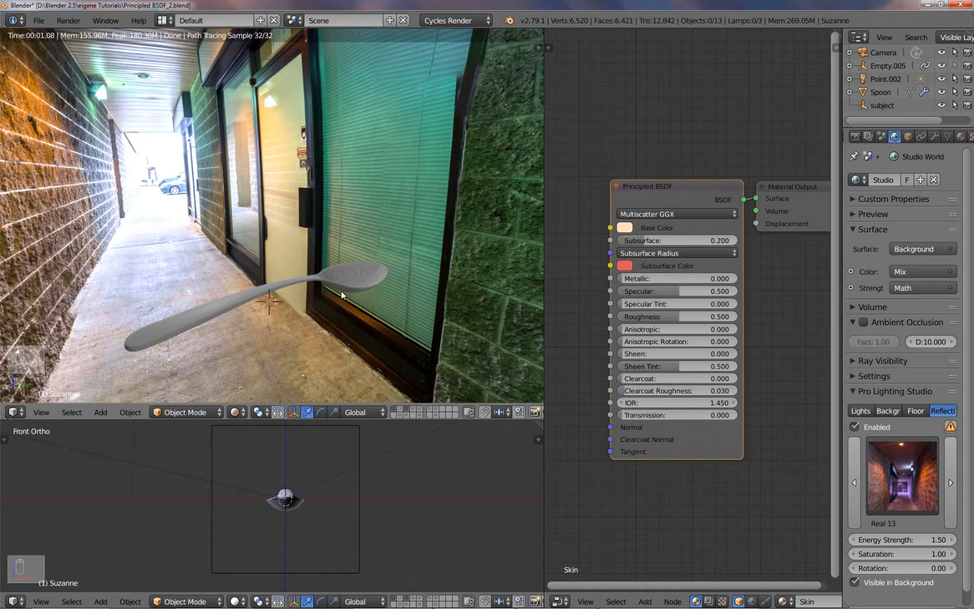
# Examine the enabled add-ons in the user preferences and the extra mesh objects offered for adding, such as Teapot.
pyautogui.hotkey('shift', 'a')
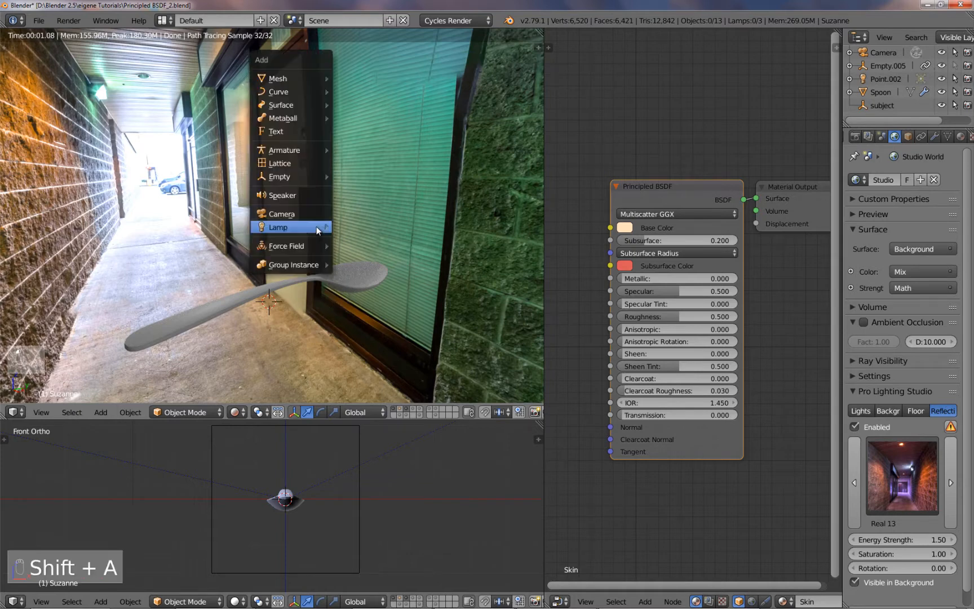
pyautogui.moveTo(318, 229)
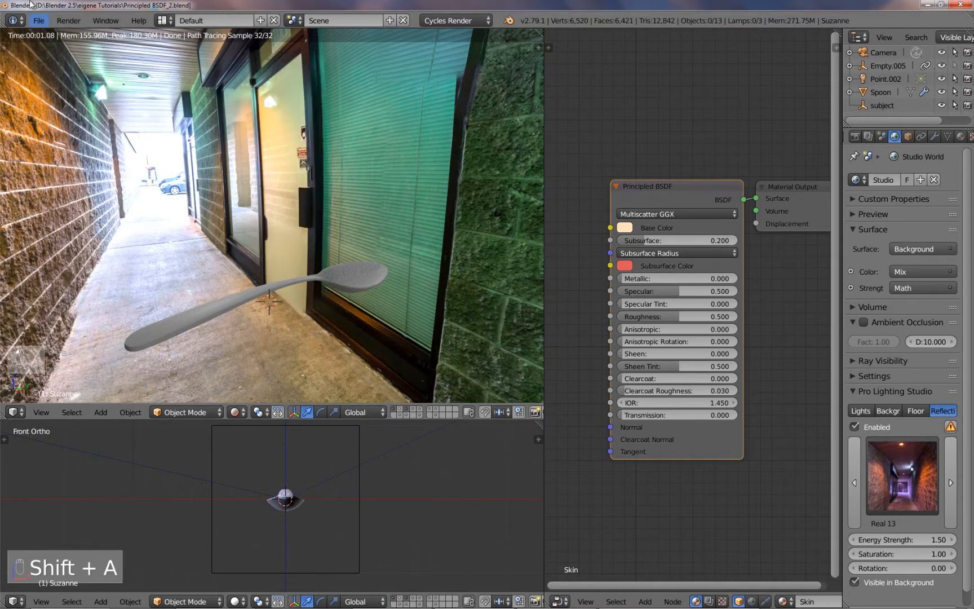
pyautogui.click(38, 20)
pyautogui.click(67, 122)
pyautogui.click(84, 164)
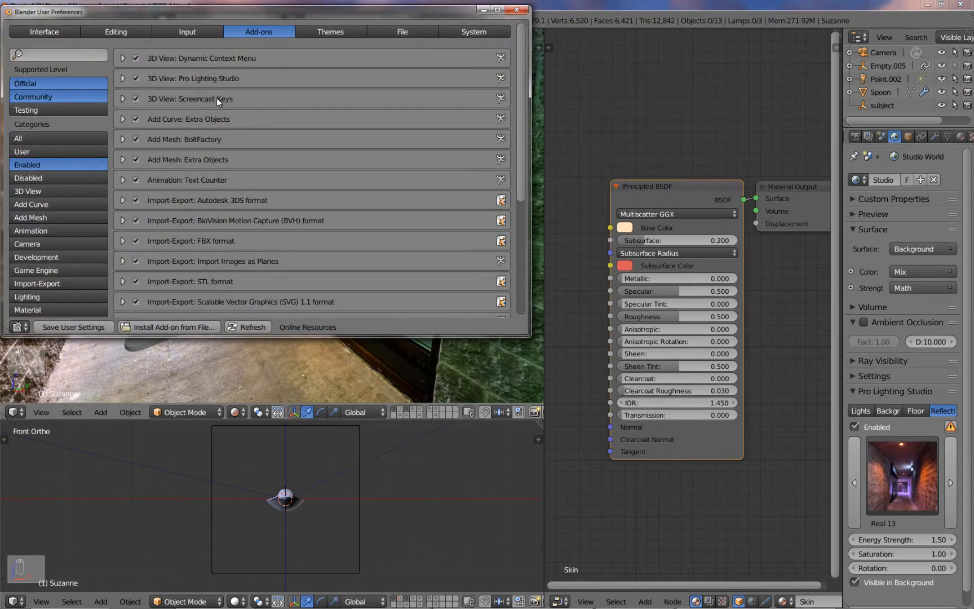
pyautogui.click(517, 10)
pyautogui.hotkey('shift', 'a')
pyautogui.moveTo(144, 46)
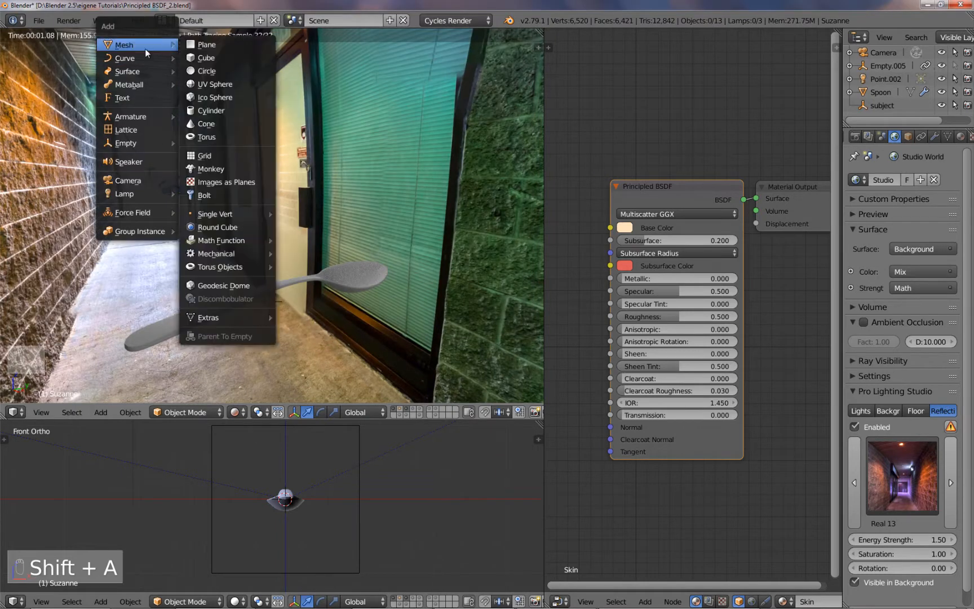
pyautogui.moveTo(246, 318)
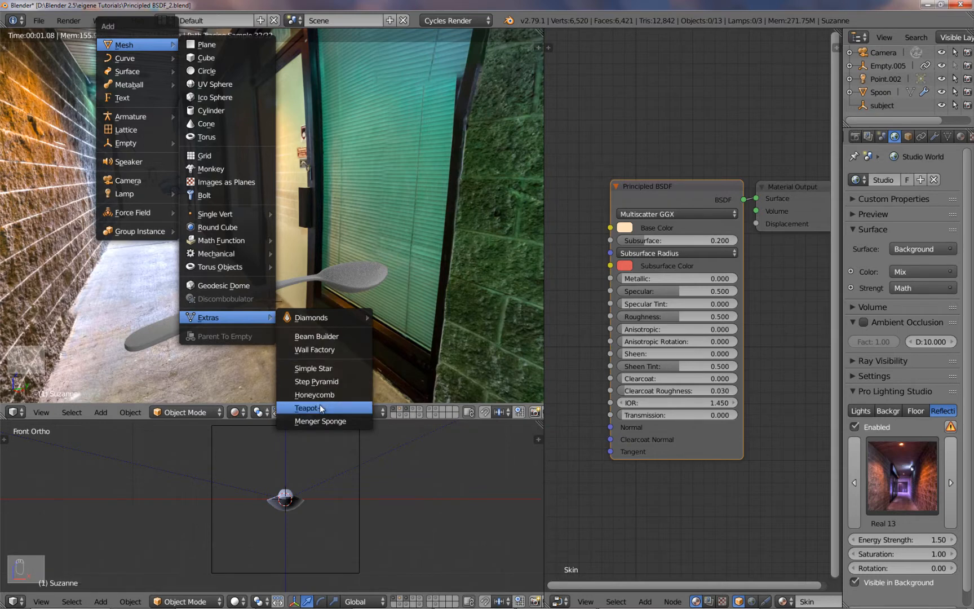
pyautogui.press('Escape')
# Select the spoon and set its metal material's Metallic value to 1.000.
pyautogui.rightClick(349, 275)
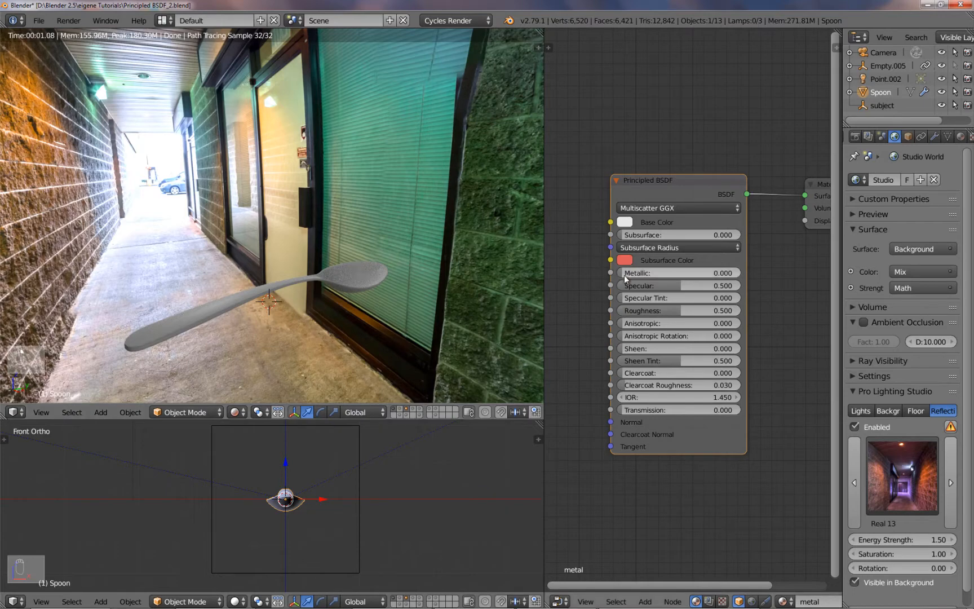
pyautogui.moveTo(624, 276); pyautogui.dragTo(739, 274)
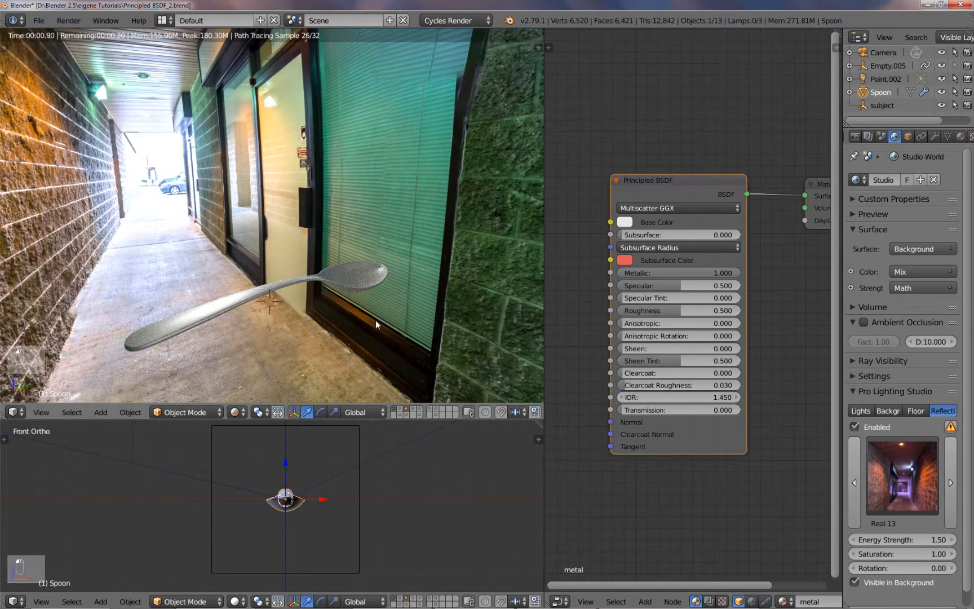
pyautogui.press('KP_Decimal')
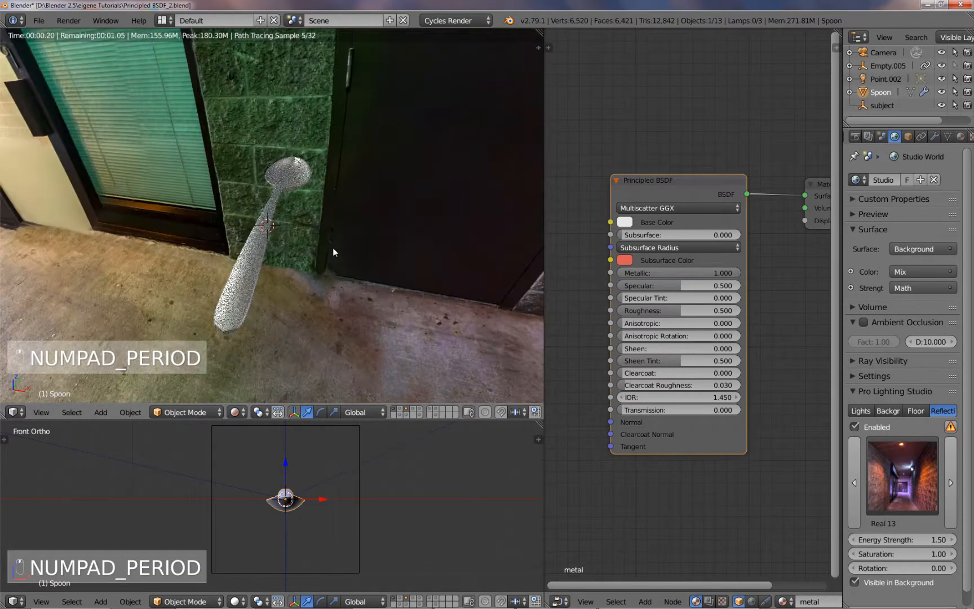
# Lower the spoon material's Roughness to 0.000, then fine-tune it to 0.029.
pyautogui.moveTo(686, 311); pyautogui.dragTo(615, 310)
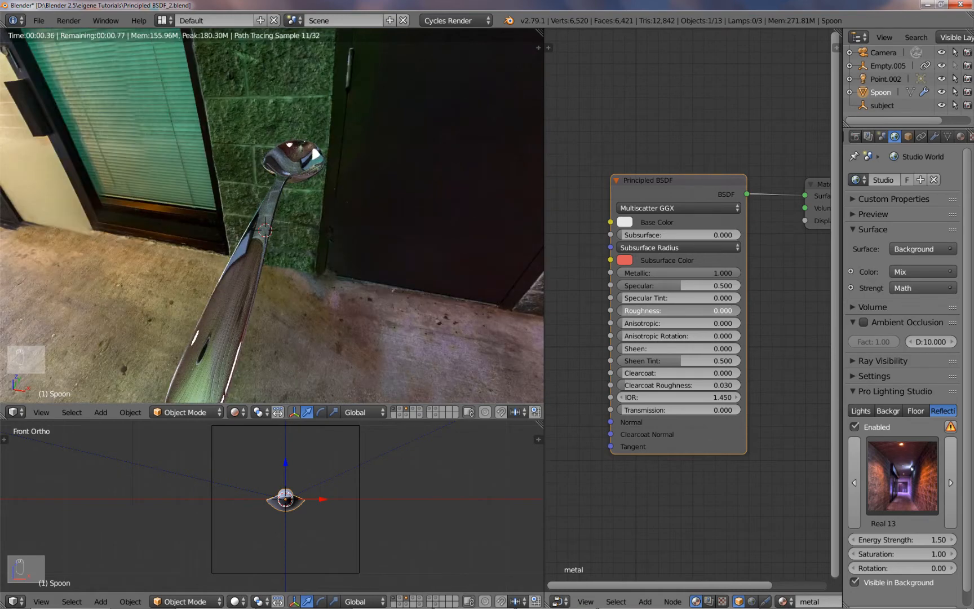
pyautogui.moveTo(314, 151); pyautogui.dragTo(334, 310, button='middle')
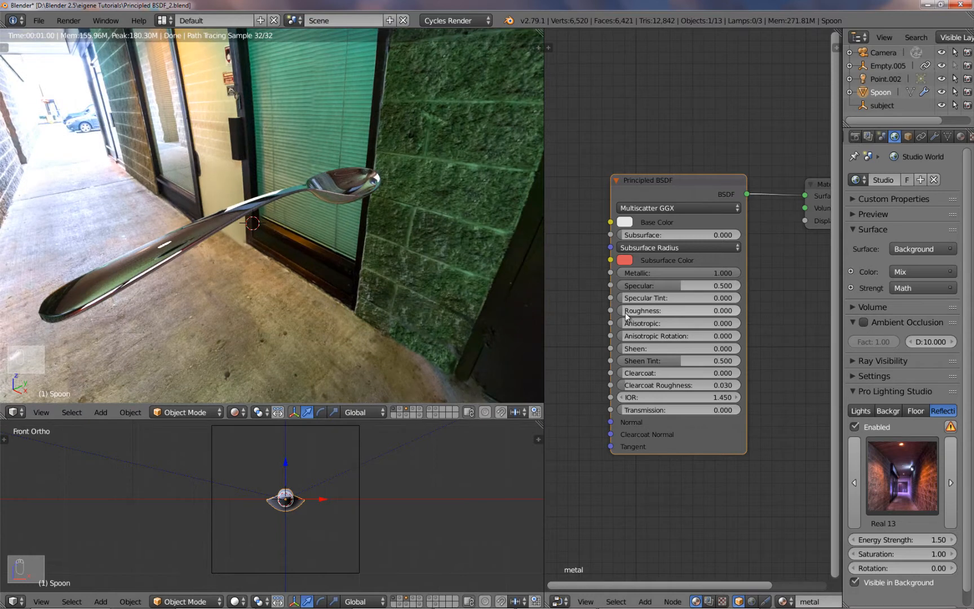
pyautogui.moveTo(625, 312); pyautogui.dragTo(628, 312)
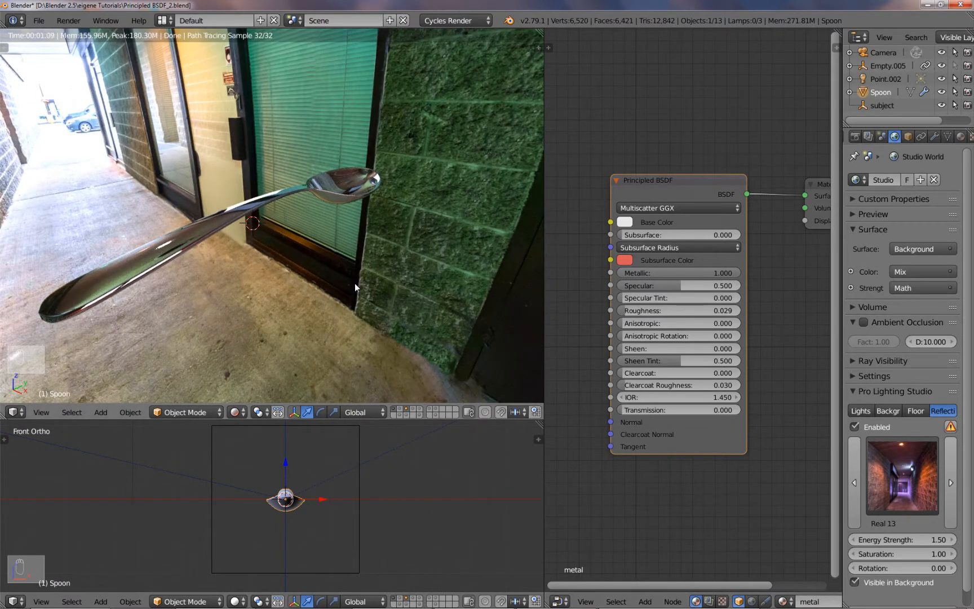
pyautogui.moveTo(292, 259); pyautogui.dragTo(353, 264, button='middle')
# Show the layer with the wide cylinder and set Anisotropic to 1.000 on the displayed metal material.
pyautogui.click(408, 414)
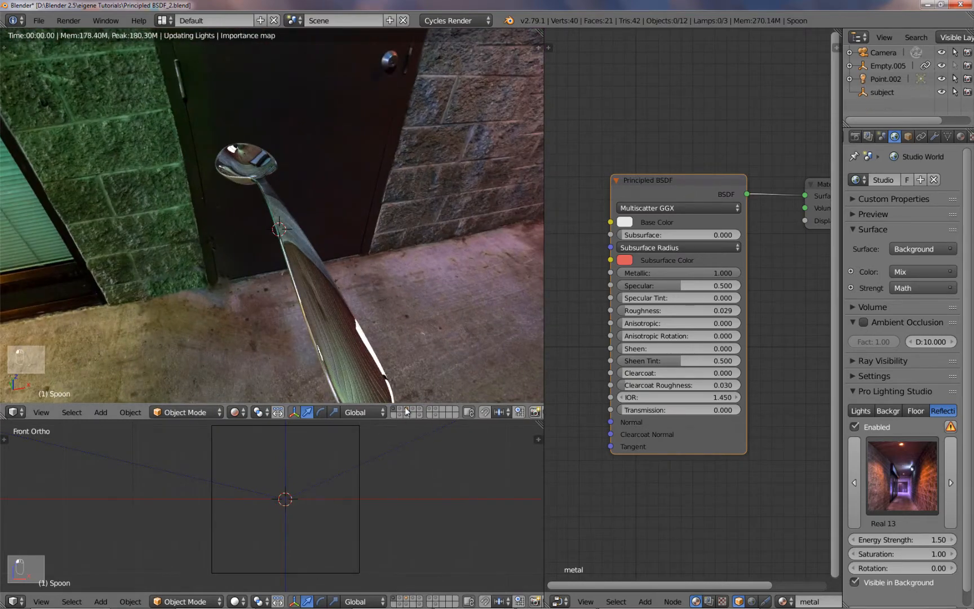
pyautogui.click(408, 415)
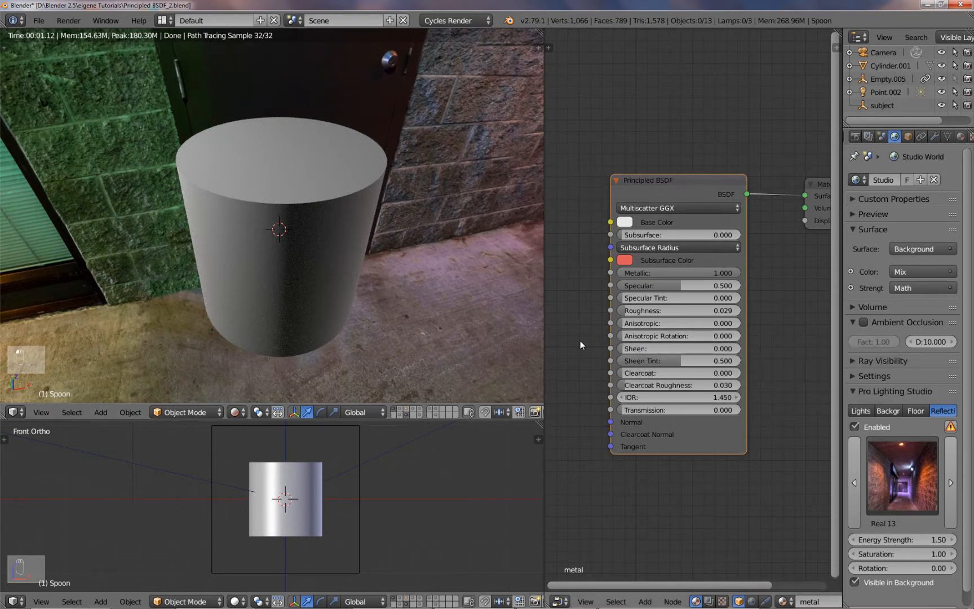
pyautogui.scroll(-1, 577, 341)
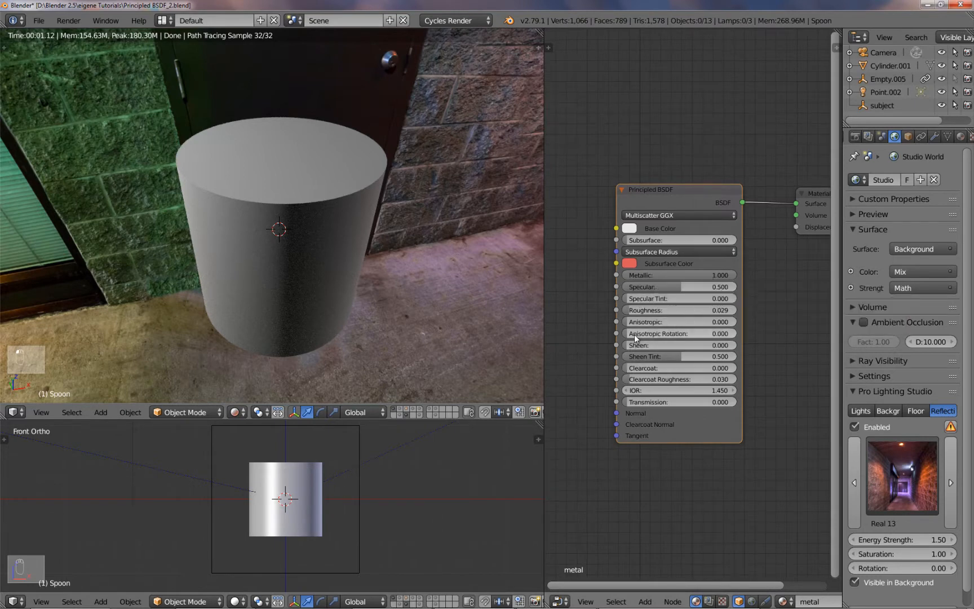
pyautogui.moveTo(631, 323); pyautogui.dragTo(745, 323)
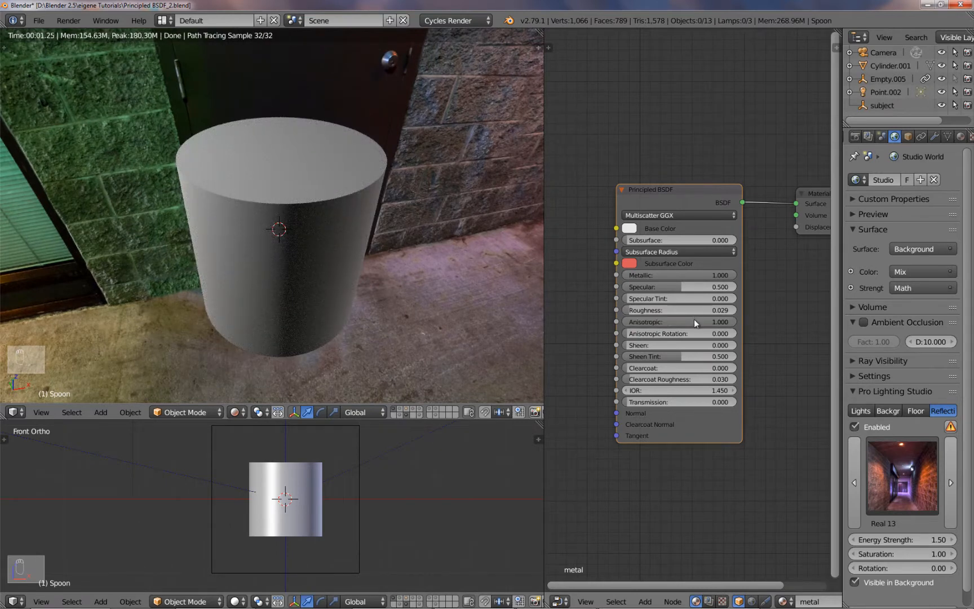
pyautogui.moveTo(686, 310); pyautogui.dragTo(648, 310)
# Select the wide cylinder and set both Metallic and Anisotropic of its metal_anisotropic material to 1.000.
pyautogui.rightClick(276, 289)
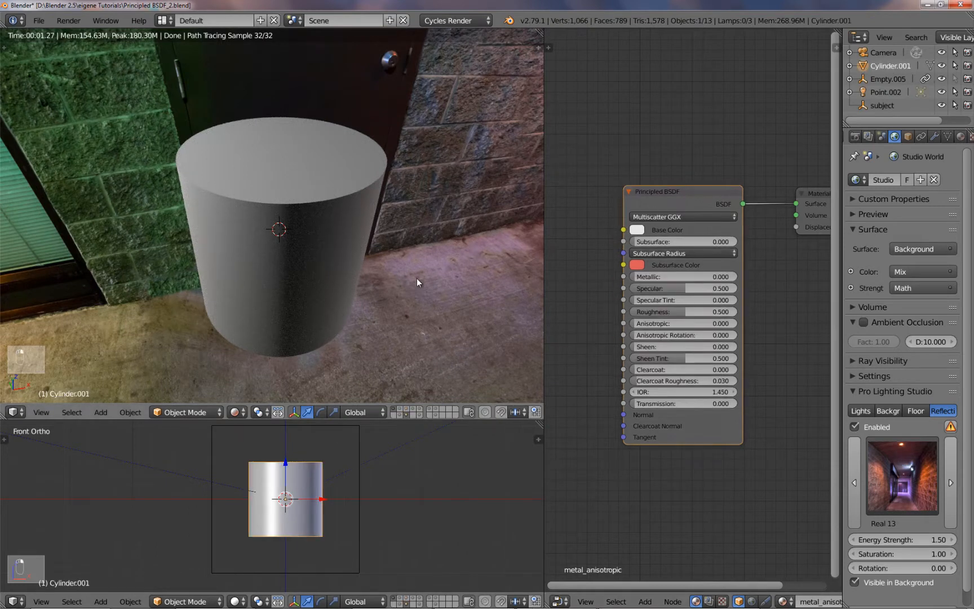
pyautogui.moveTo(652, 279); pyautogui.dragTo(759, 279)
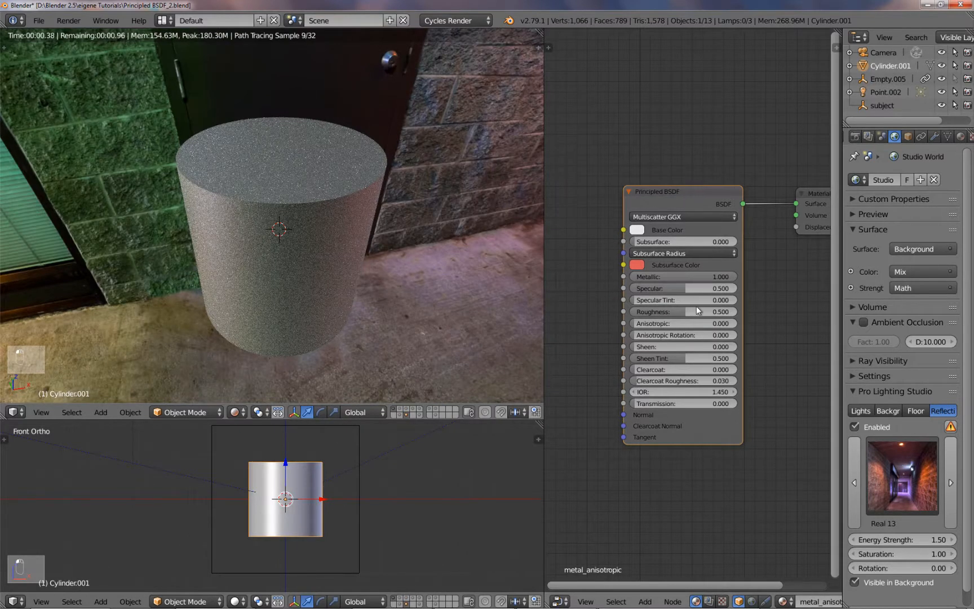
pyautogui.moveTo(647, 326); pyautogui.dragTo(739, 325)
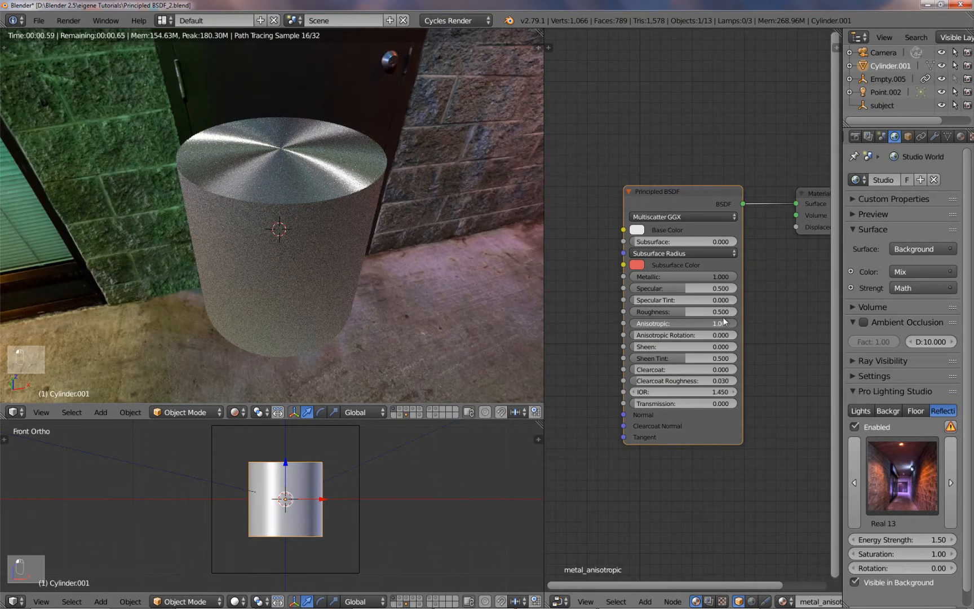
pyautogui.moveTo(303, 186); pyautogui.dragTo(271, 187, button='middle')
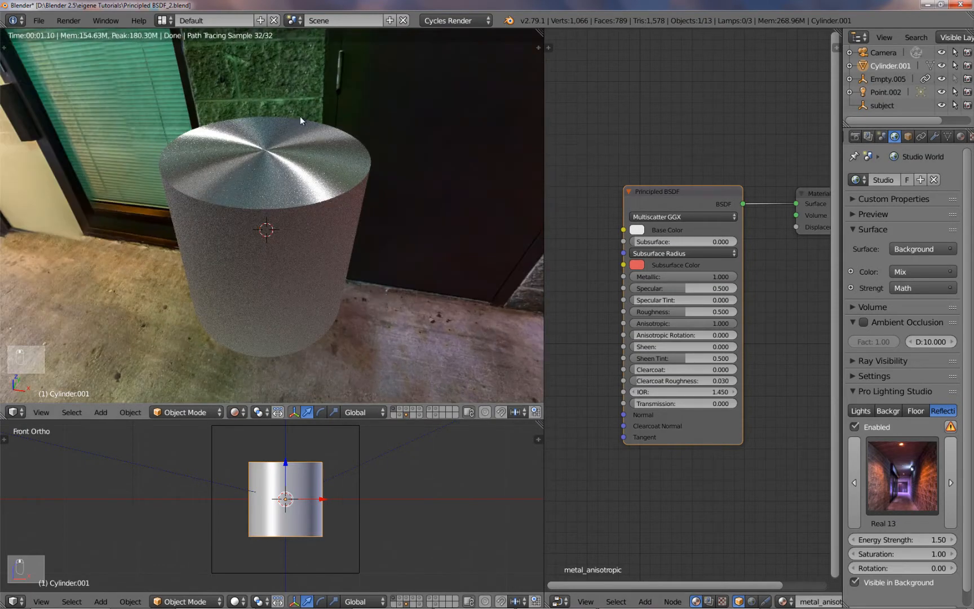
# Add a Tangent node to the metal_anisotropic material and connect it to the Principled BSDF's Tangent input.
pyautogui.hotkey('shift', 'a')
pyautogui.click(576, 371)
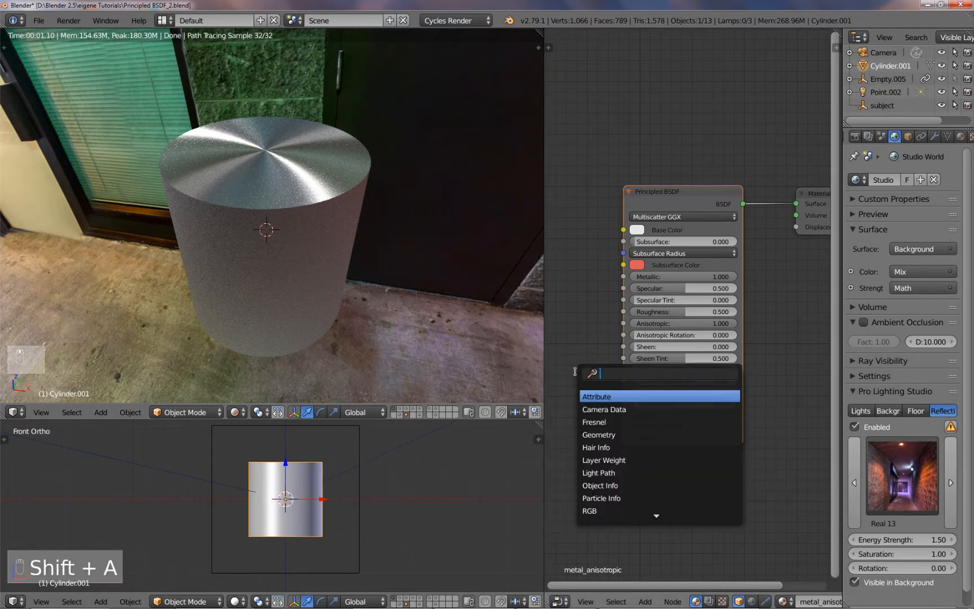
pyautogui.write('tanget')
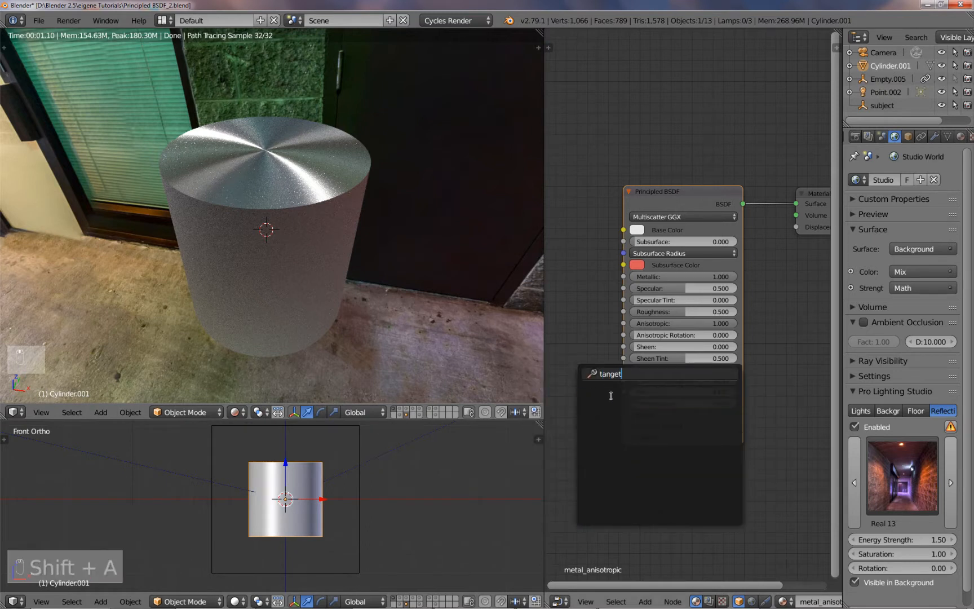
pyautogui.press('BackSpace')
pyautogui.press('BackSpace')
pyautogui.click(618, 396)
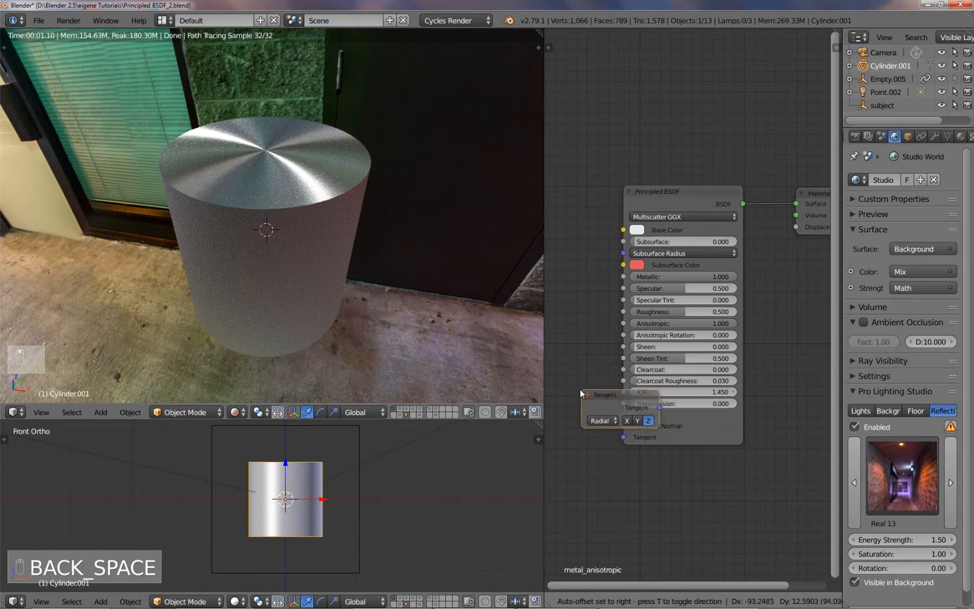
pyautogui.click(569, 415)
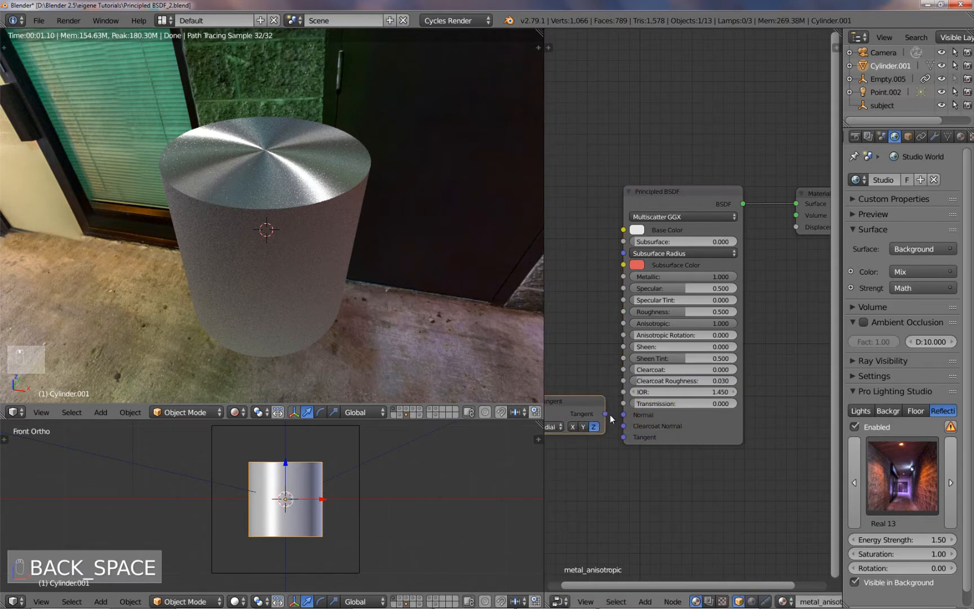
pyautogui.moveTo(605, 414); pyautogui.dragTo(624, 437)
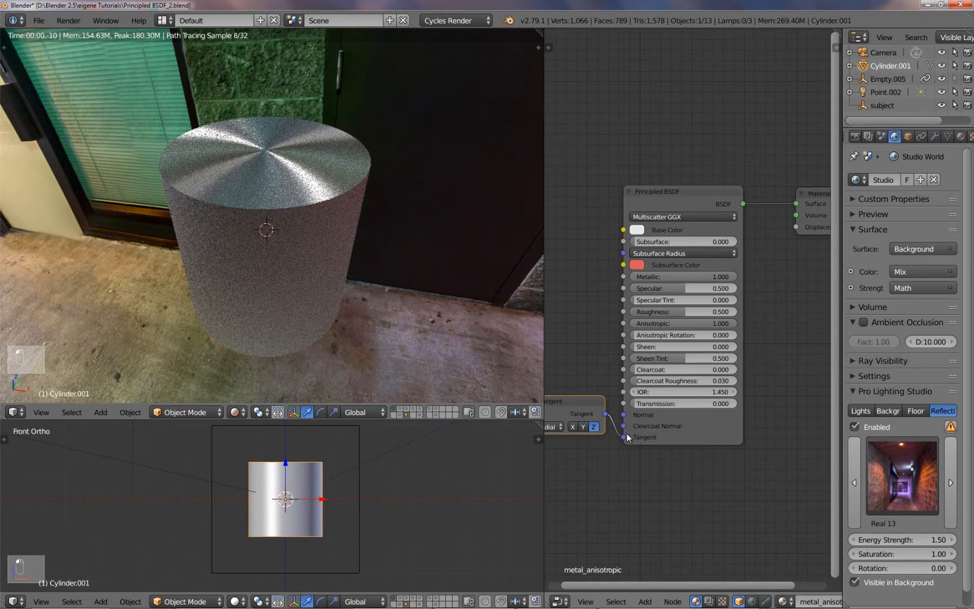
# Try the Tangent node's radial X and Y axes on the cylinder and return to Z.
pyautogui.moveTo(625, 462); pyautogui.dragTo(702, 456, button='middle')
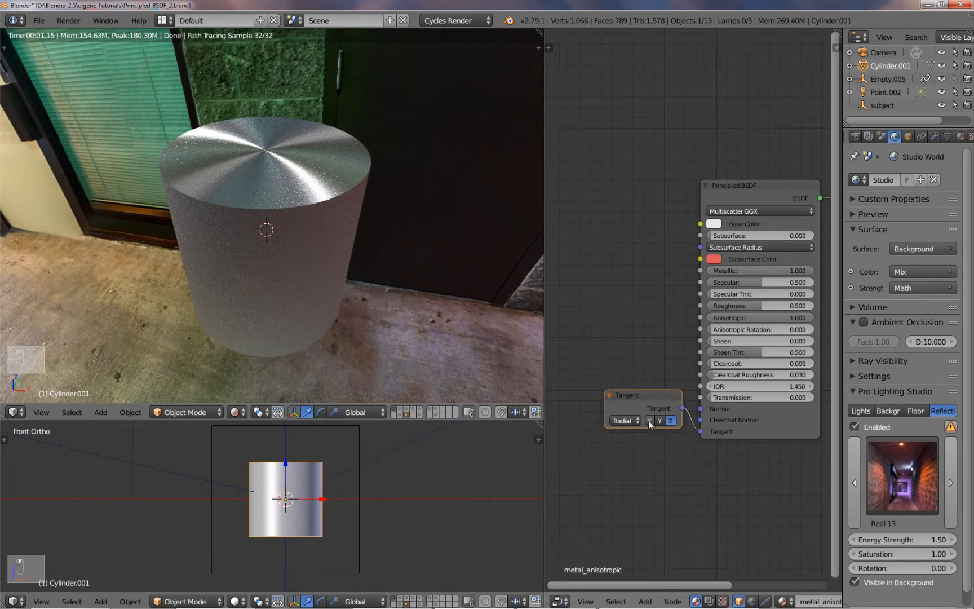
pyautogui.click(650, 423)
pyautogui.click(662, 423)
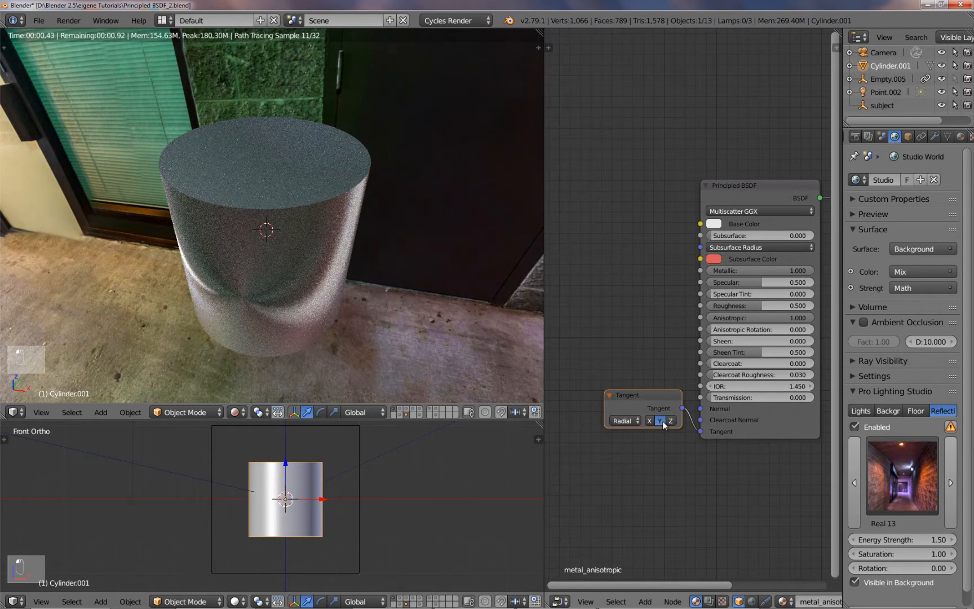
pyautogui.click(671, 421)
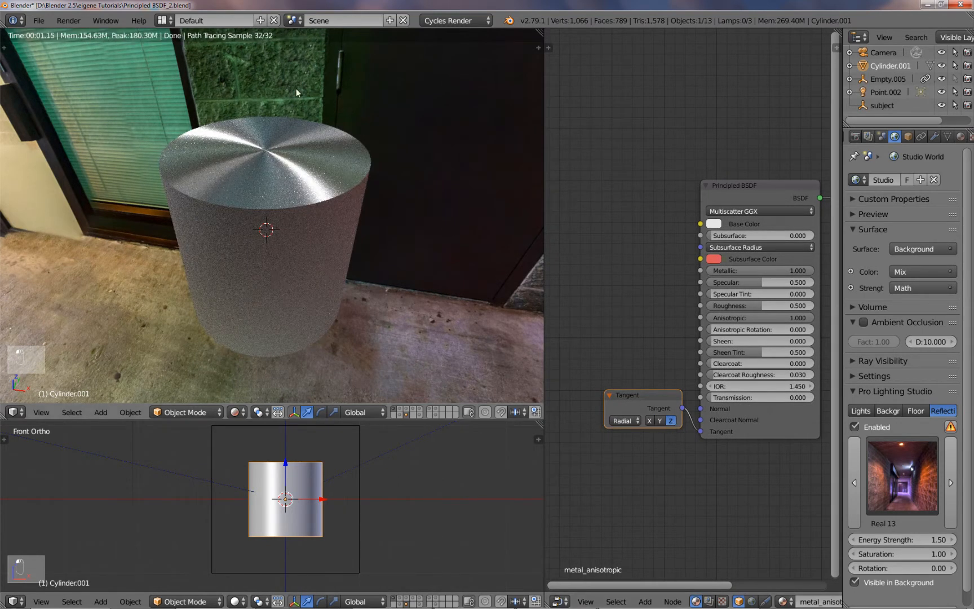
# Show the layer with the sphere, select it and set its metal_coated material's Metallic value to 1.000.
pyautogui.click(414, 408)
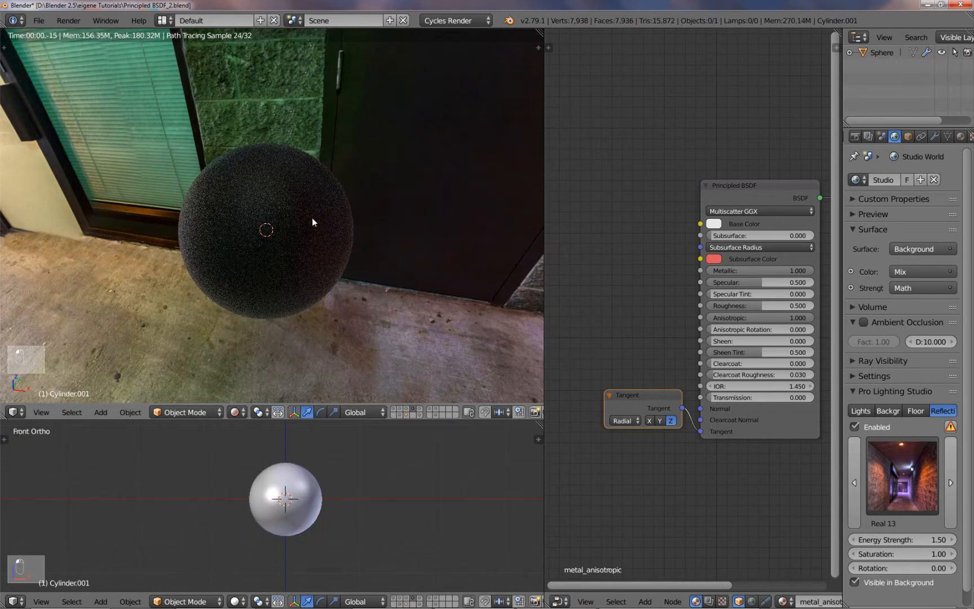
pyautogui.rightClick(312, 220)
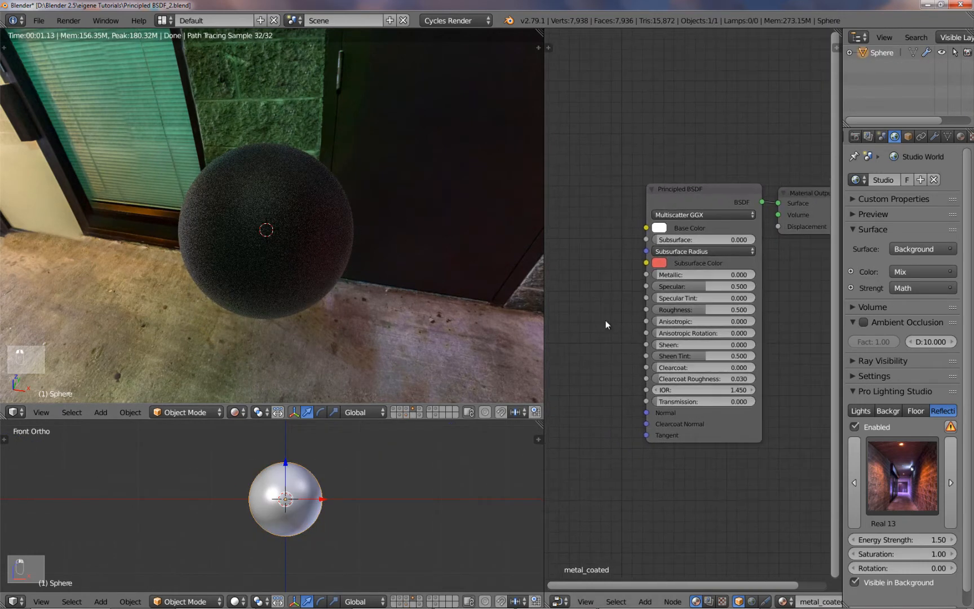
pyautogui.click(665, 275)
pyautogui.write('1')
pyautogui.press('Return')
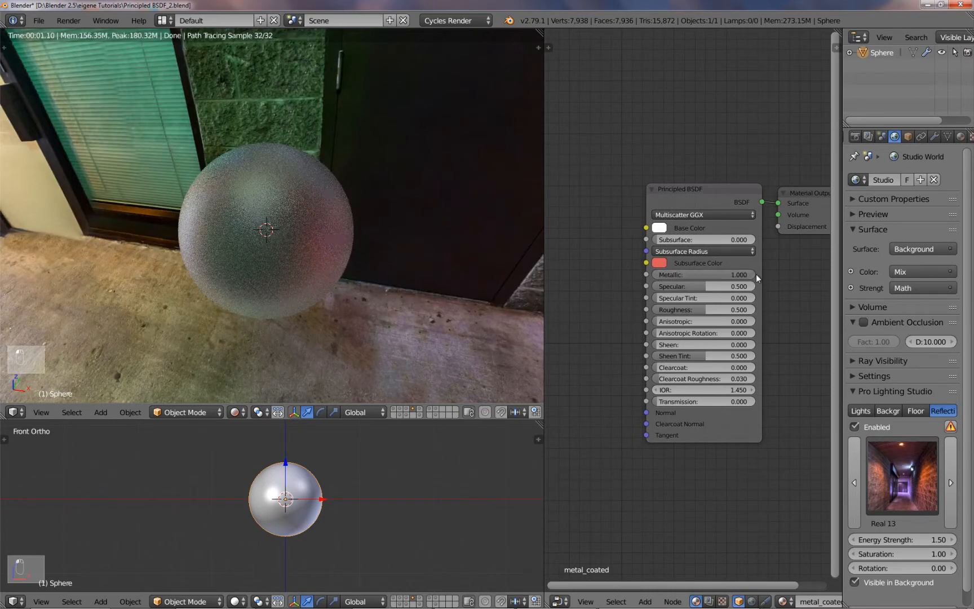
# Lower the sphere material's Roughness to 0.091 and change its Base Color to magenta.
pyautogui.moveTo(692, 313); pyautogui.dragTo(650, 313)
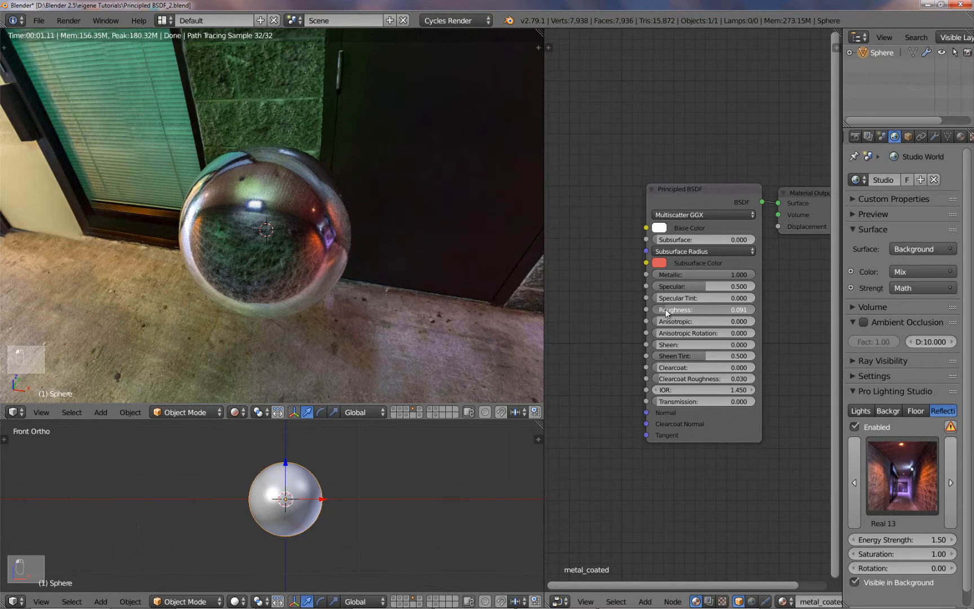
pyautogui.click(660, 229)
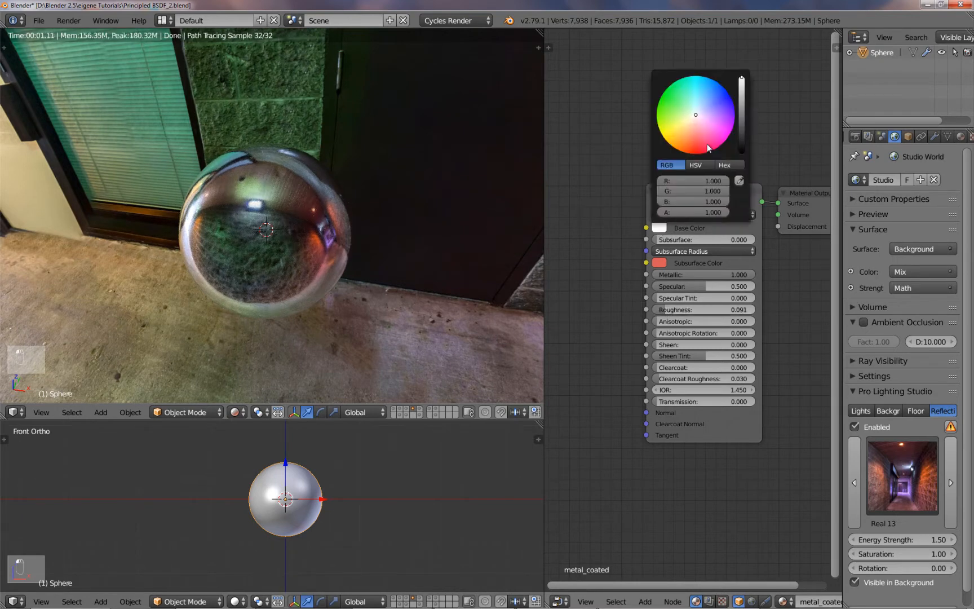
pyautogui.moveTo(696, 115); pyautogui.dragTo(723, 133)
pyautogui.moveTo(398, 284); pyautogui.dragTo(384, 273, button='middle')
# Preview the sphere with the Abstract 13 reflection image and restore the Real 13 image.
pyautogui.click(901, 475)
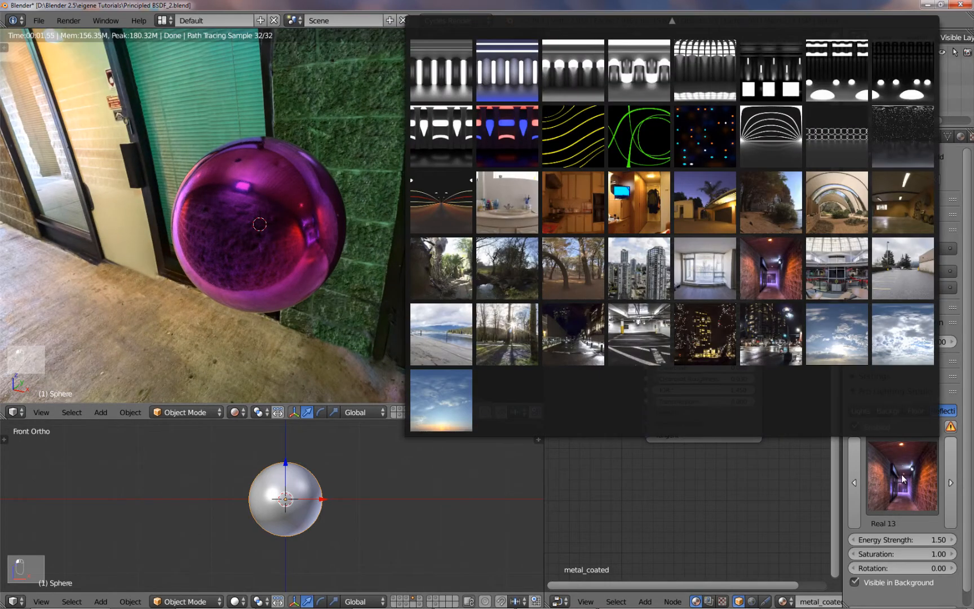
pyautogui.click(702, 136)
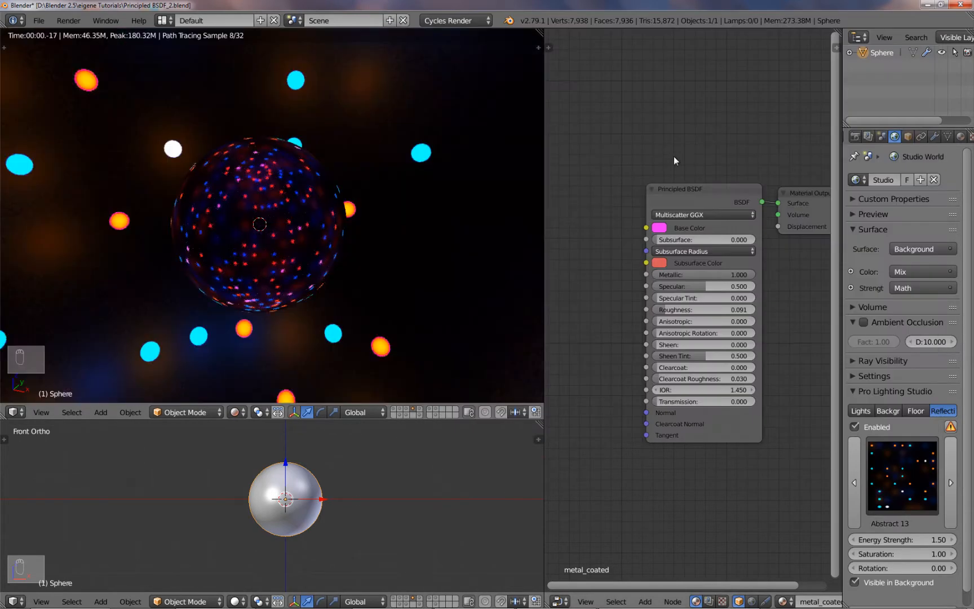
pyautogui.moveTo(373, 317); pyautogui.dragTo(301, 297, button='middle')
pyautogui.scroll(-2, 324, 302)
pyautogui.scroll(3, 304, 294)
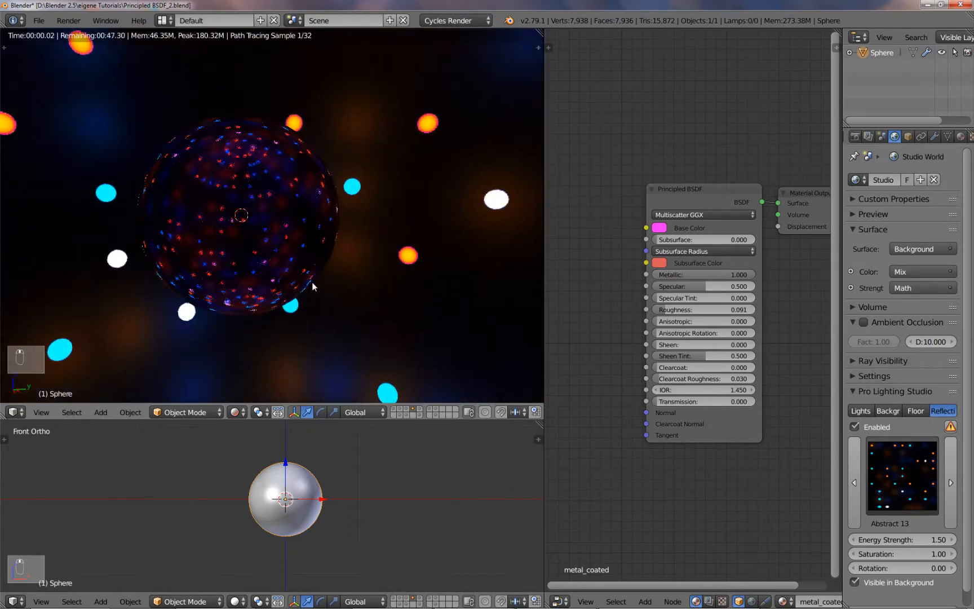
pyautogui.click(902, 477)
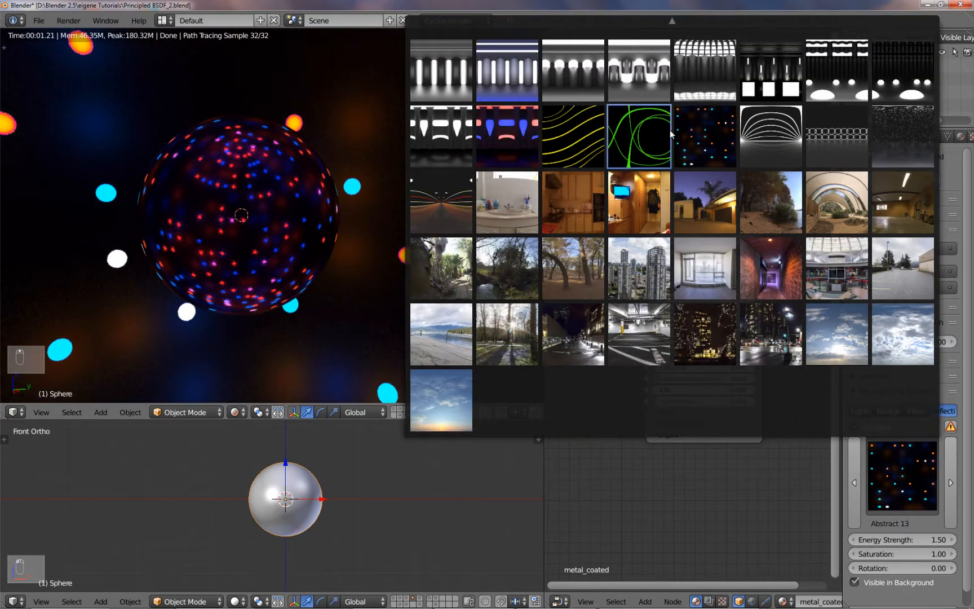
pyautogui.click(772, 271)
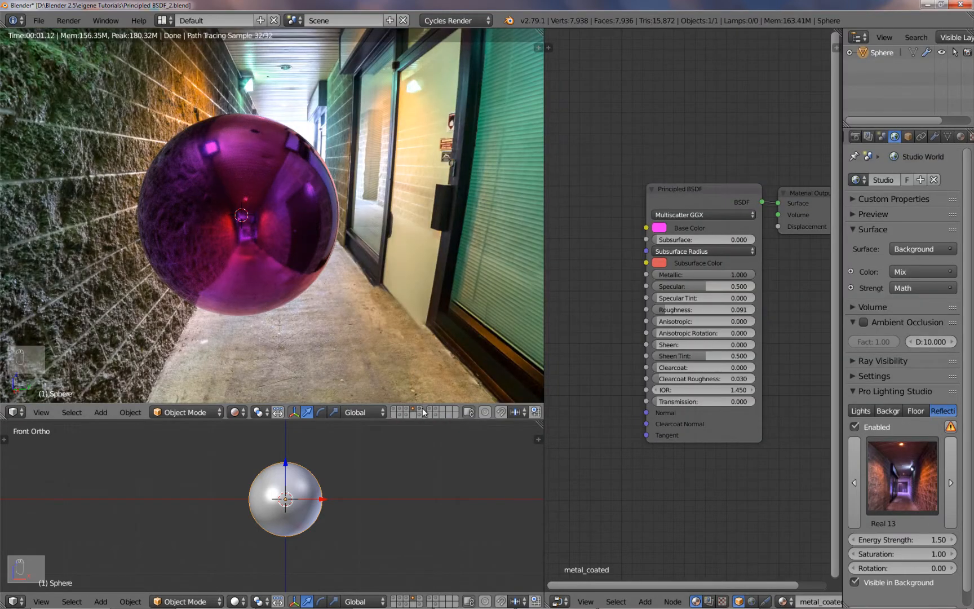
# Show the flat slab's layer together with the camera and lamp layer, and select the slab.
pyautogui.click(422, 408)
pyautogui.moveTo(323, 302); pyautogui.dragTo(332, 306, button='middle')
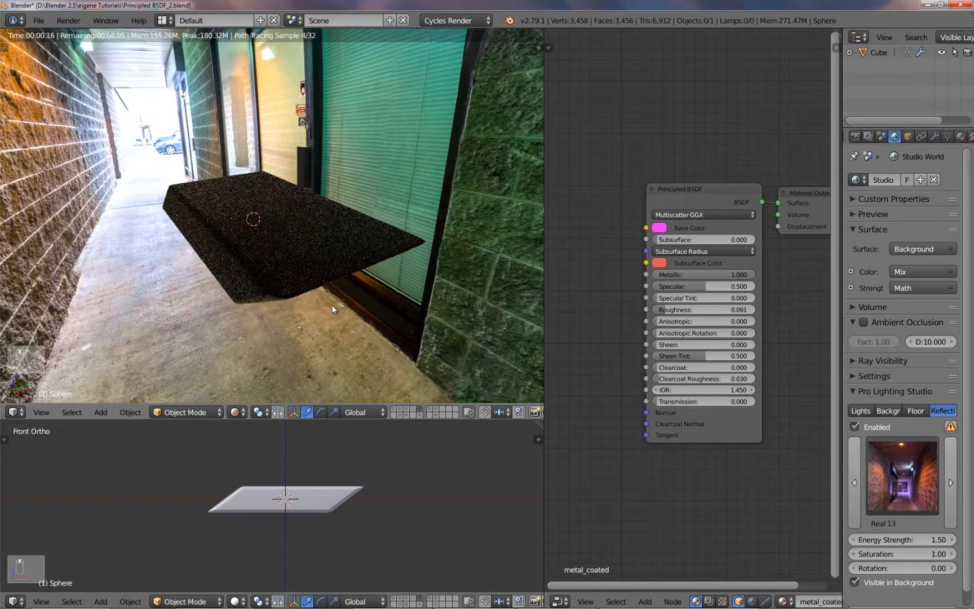
pyautogui.keyDown('shift'); pyautogui.click(393, 412); pyautogui.keyUp('shift')
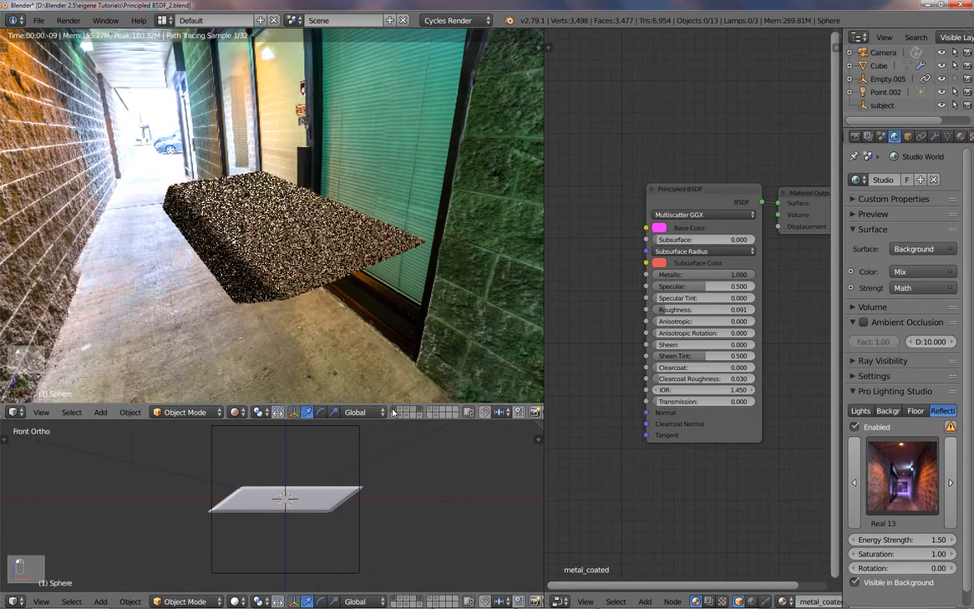
pyautogui.moveTo(333, 277); pyautogui.dragTo(305, 284, button='middle')
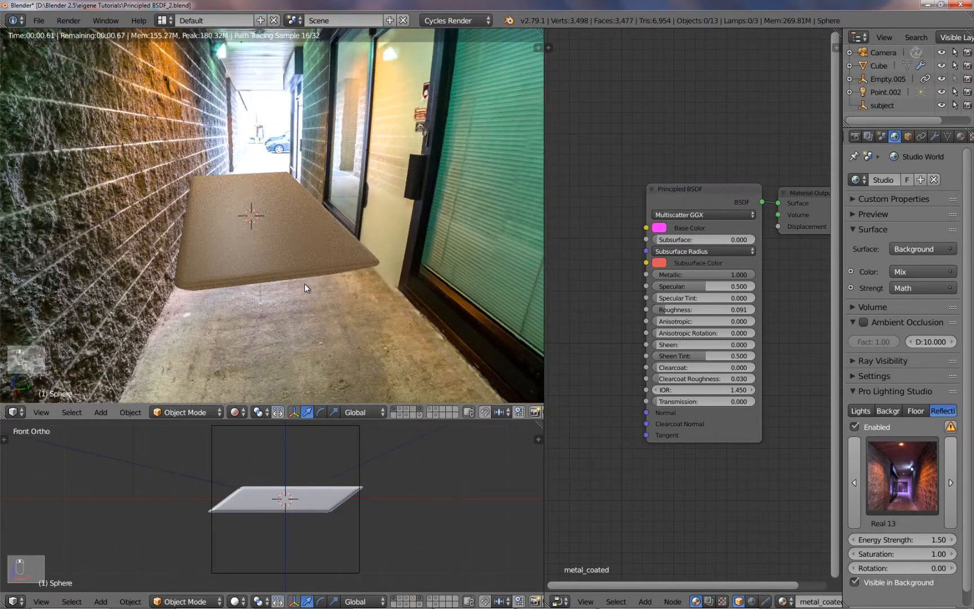
pyautogui.rightClick(300, 249)
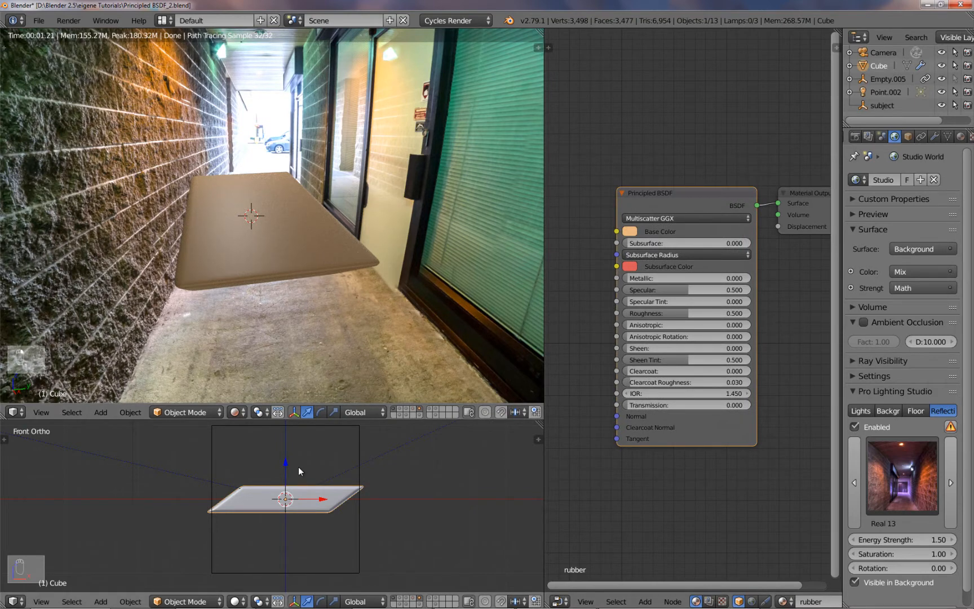
# Add a point lamp and move it above and to the left of the slab in the front view.
pyautogui.hotkey('shift', 'a')
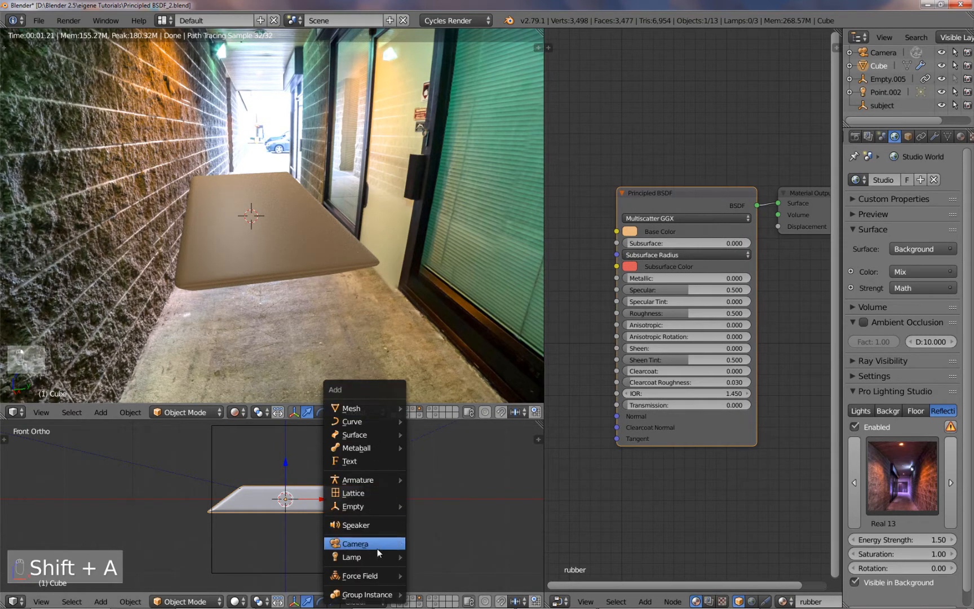
pyautogui.moveTo(378, 556)
pyautogui.click(443, 502)
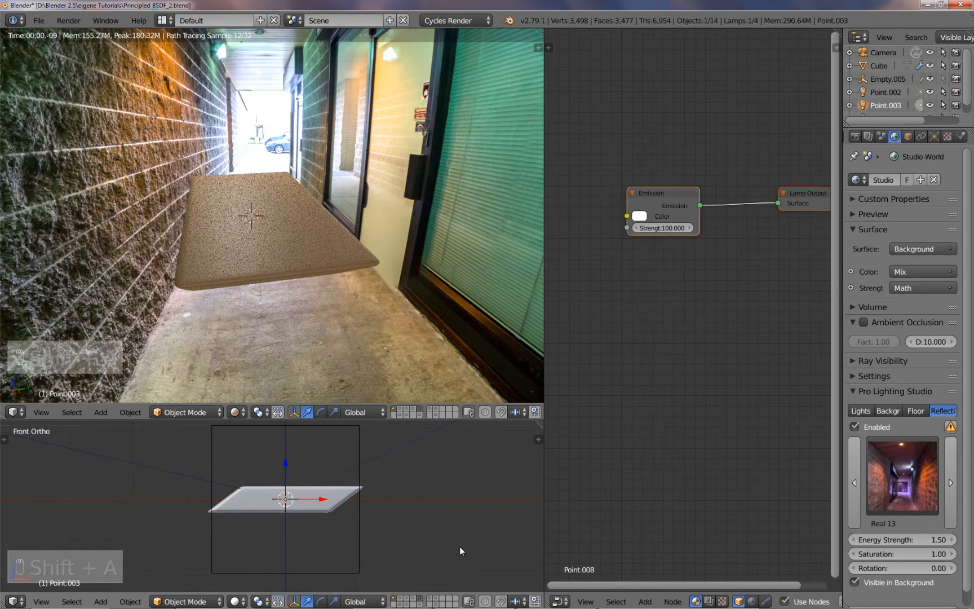
pyautogui.press('g')
pyautogui.click(363, 480)
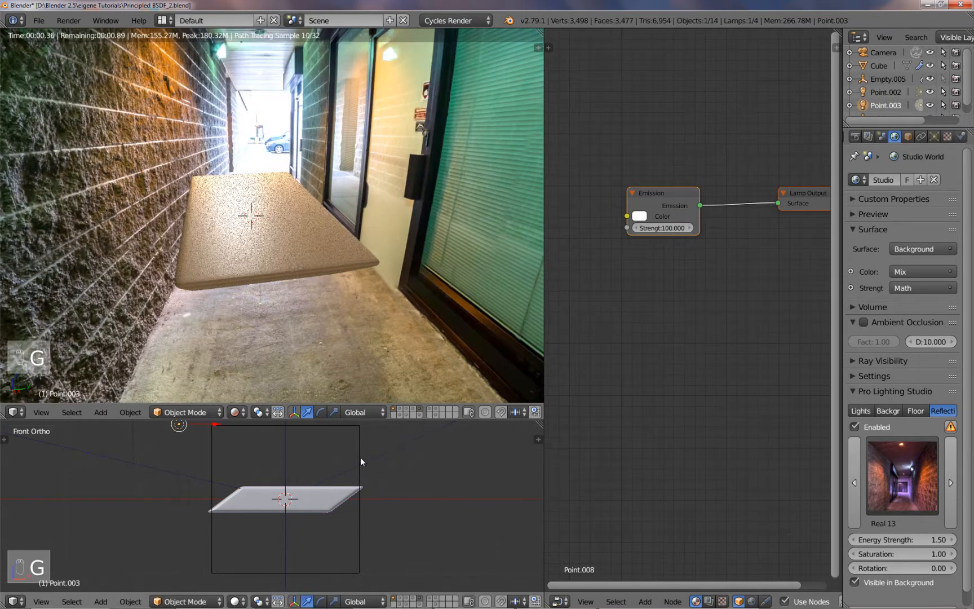
# Select the slab and raise its rubber material's Roughness to 1.000.
pyautogui.rightClick(297, 265)
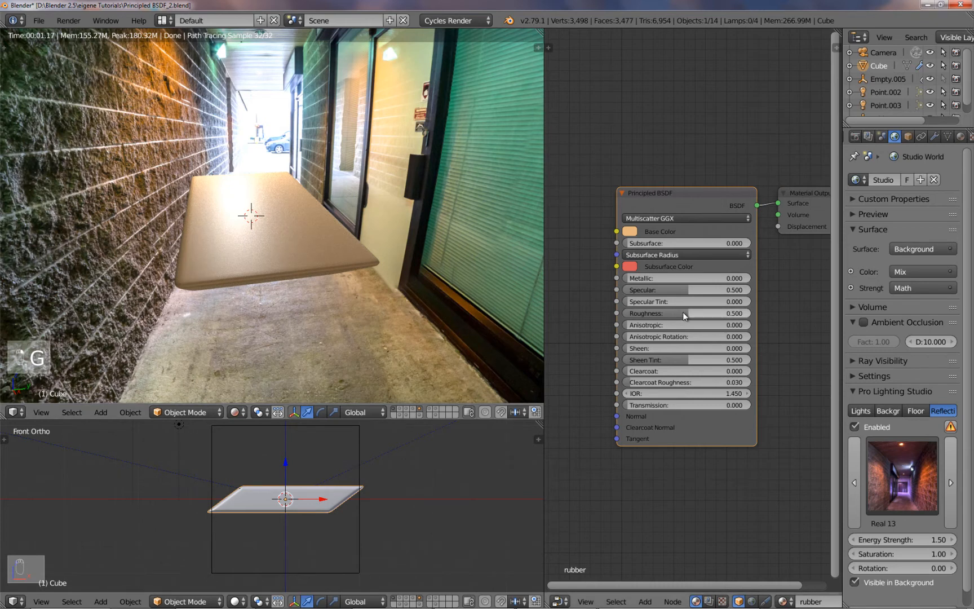
pyautogui.moveTo(685, 312); pyautogui.dragTo(750, 313)
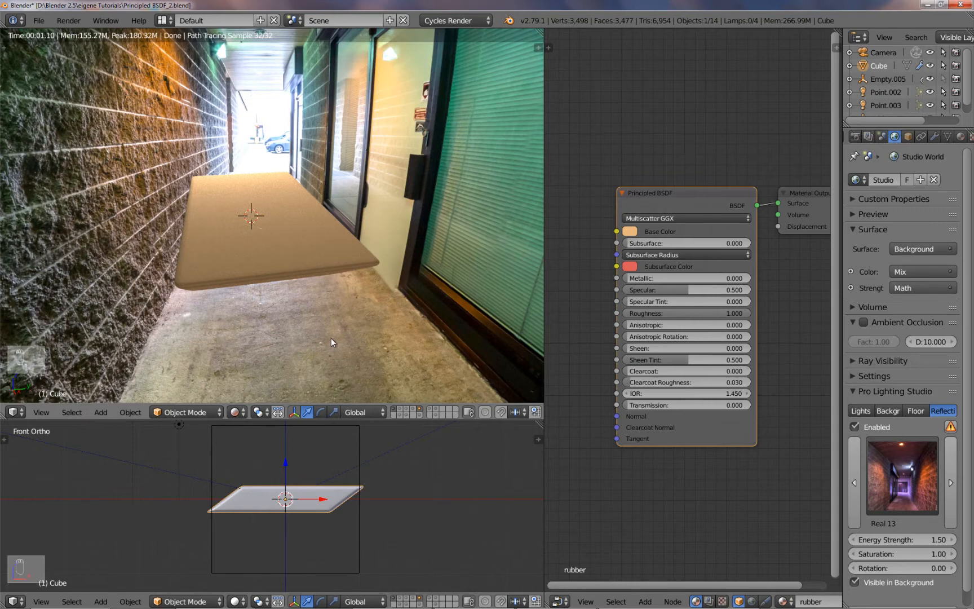
pyautogui.scroll(-1, 328, 327)
pyautogui.moveTo(319, 325); pyautogui.dragTo(387, 370, button='middle')
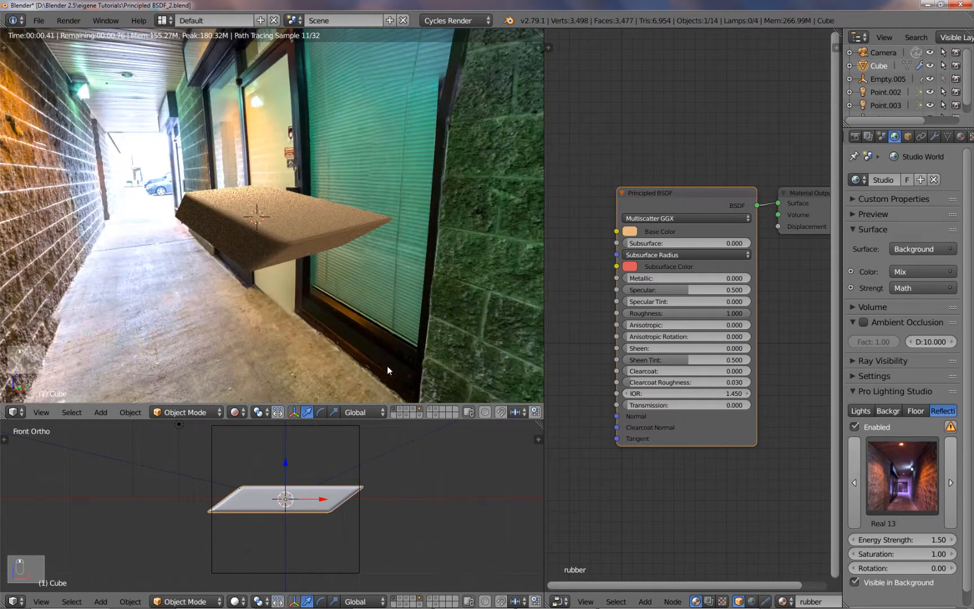
# Hide the slab's layer, show the monkey head's layer and inspect the head from the side.
pyautogui.keyDown('shift'); pyautogui.click(421, 407); pyautogui.keyUp('shift')
pyautogui.keyDown('shift'); pyautogui.click(422, 415); pyautogui.keyUp('shift')
pyautogui.moveTo(365, 303); pyautogui.dragTo(291, 314, button='middle')
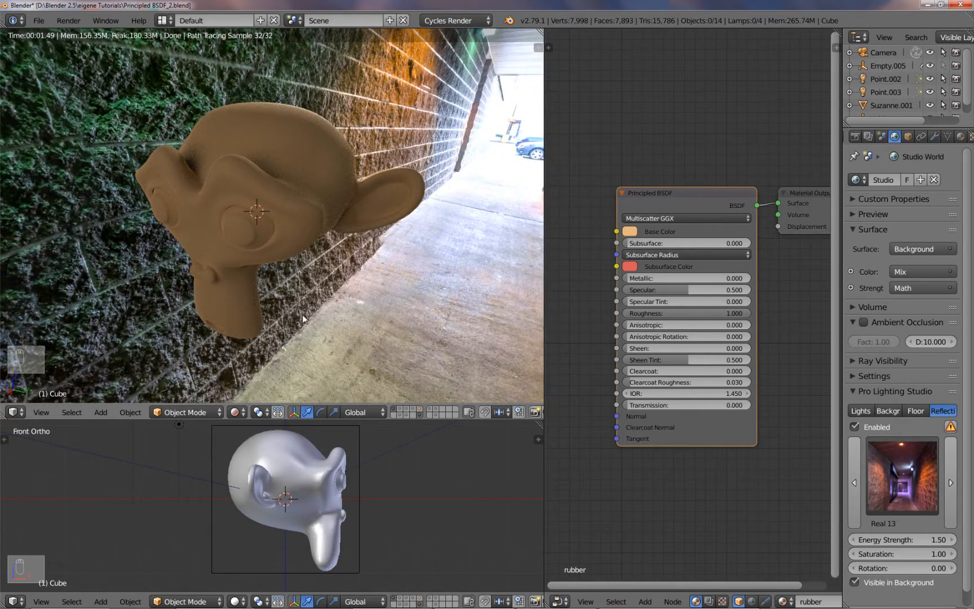
# Show the wavy plane's layer in place of the monkey head, keeping the lamp layer visible, and select the plane.
pyautogui.click(430, 412)
pyautogui.keyDown('shift'); pyautogui.click(431, 411); pyautogui.keyUp('shift')
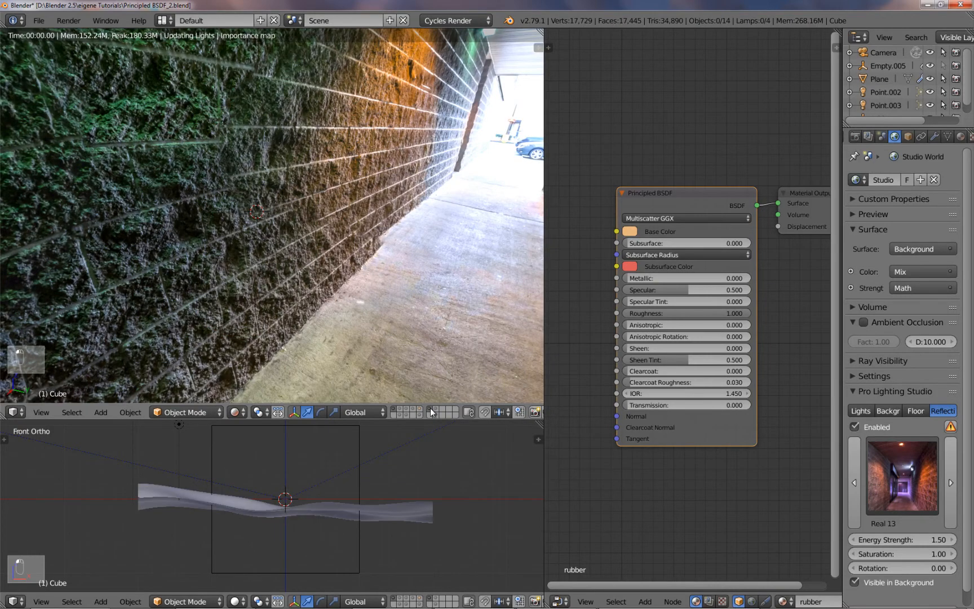
pyautogui.scroll(-3, 354, 328)
pyautogui.moveTo(295, 316); pyautogui.dragTo(337, 302, button='middle')
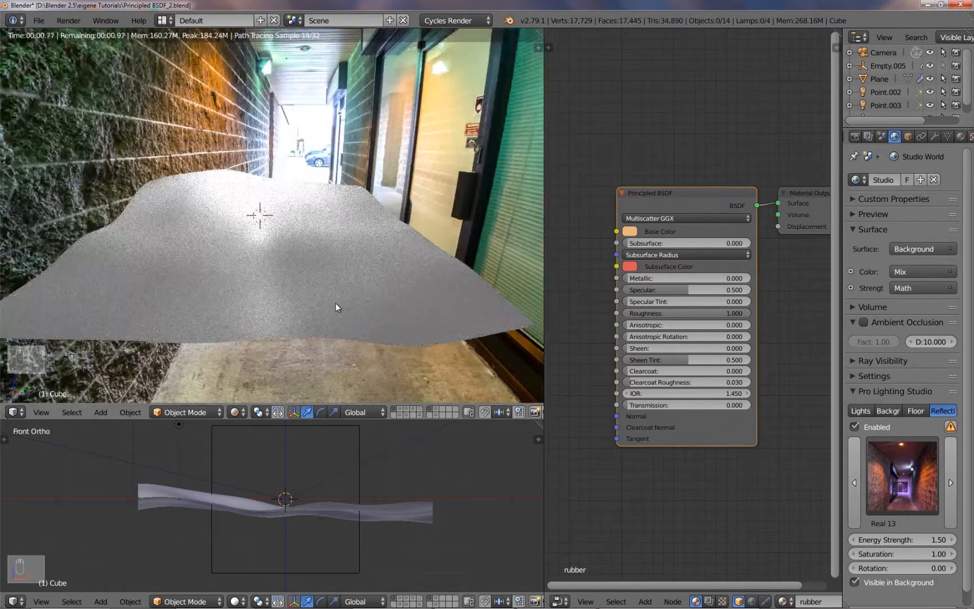
pyautogui.rightClick(351, 269)
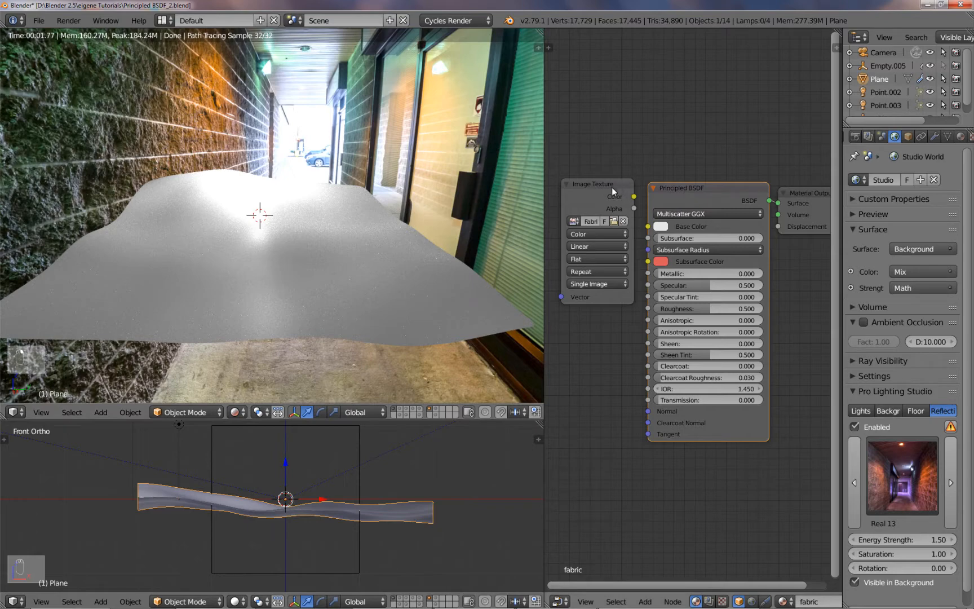
# Load FabricPatterns0003_S.jpg from the Fabric folder into the fabric material's Image Texture node, browsing the files as thumbnails.
pyautogui.click(615, 219)
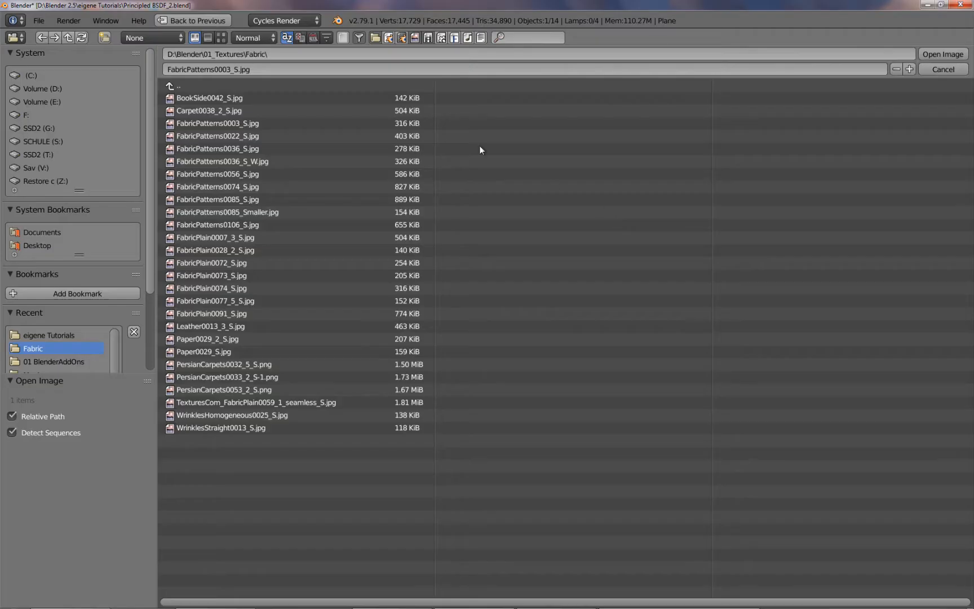
pyautogui.click(222, 38)
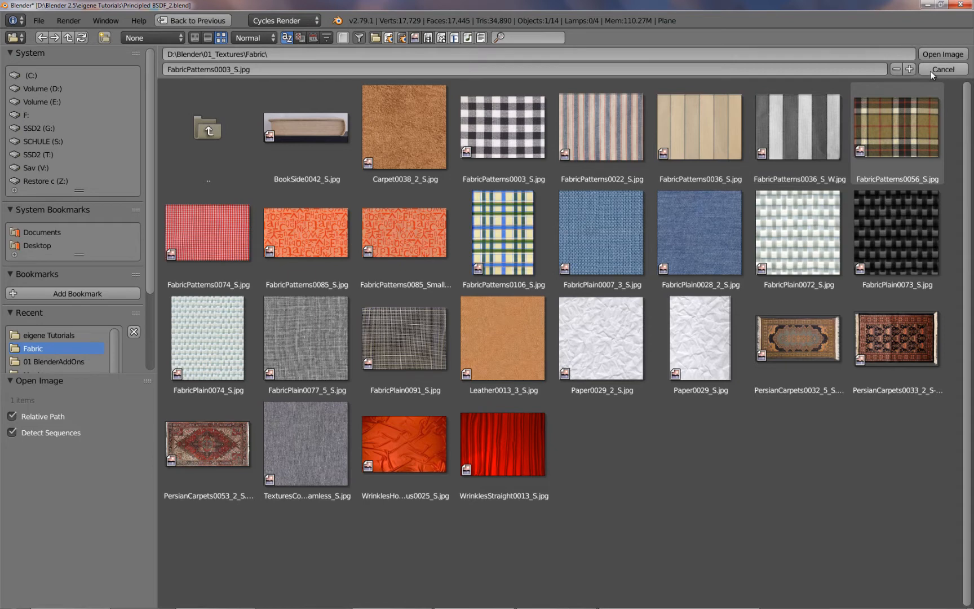
pyautogui.click(503, 130)
pyautogui.click(928, 56)
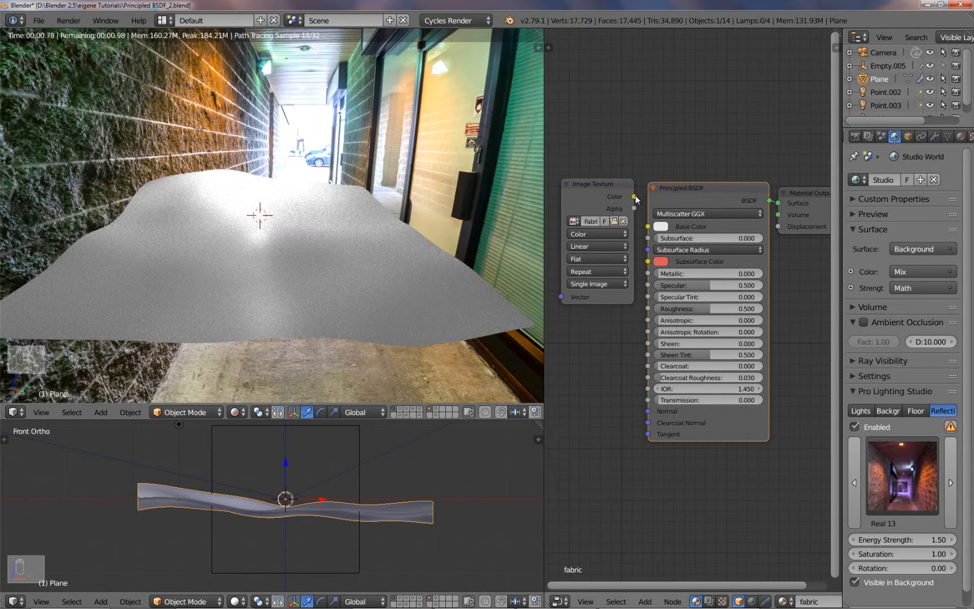
# Connect the fabric Image Texture's Color output to the Principled BSDF's Base Color input and inspect the plane up close.
pyautogui.moveTo(636, 196); pyautogui.dragTo(657, 223)
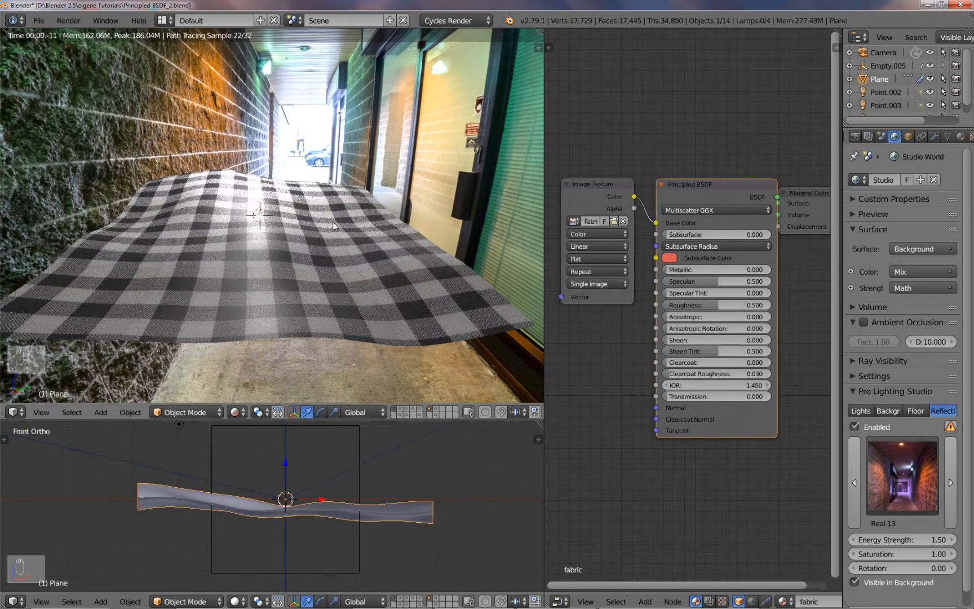
pyautogui.moveTo(340, 293); pyautogui.dragTo(317, 267, button='middle')
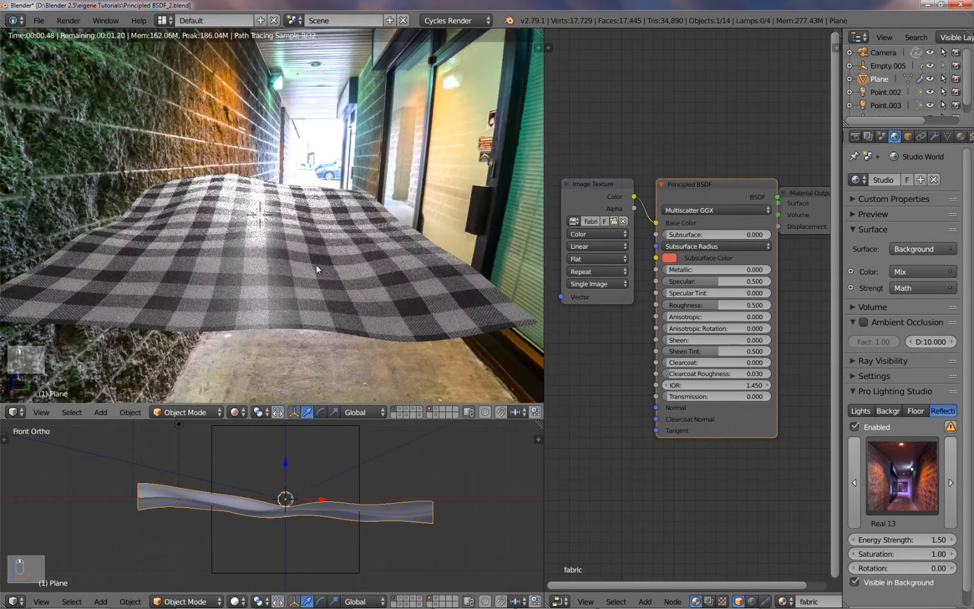
pyautogui.scroll(1, 317, 266)
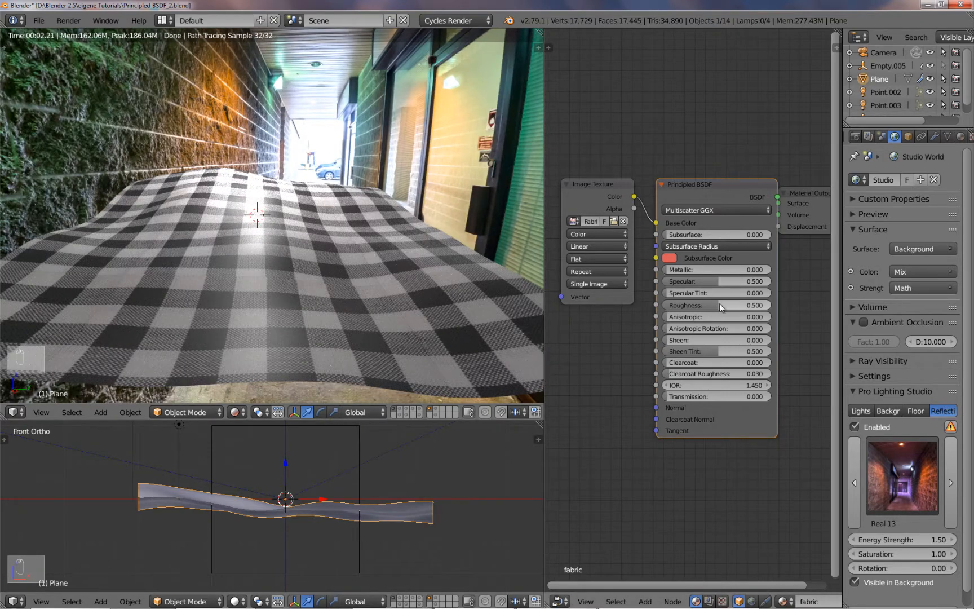
# Try the fabric material's Roughness at 0.000, raise it to 1.000 and set Sheen to 1.000.
pyautogui.moveTo(717, 306); pyautogui.dragTo(664, 305)
pyautogui.moveTo(318, 293); pyautogui.dragTo(323, 290, button='middle')
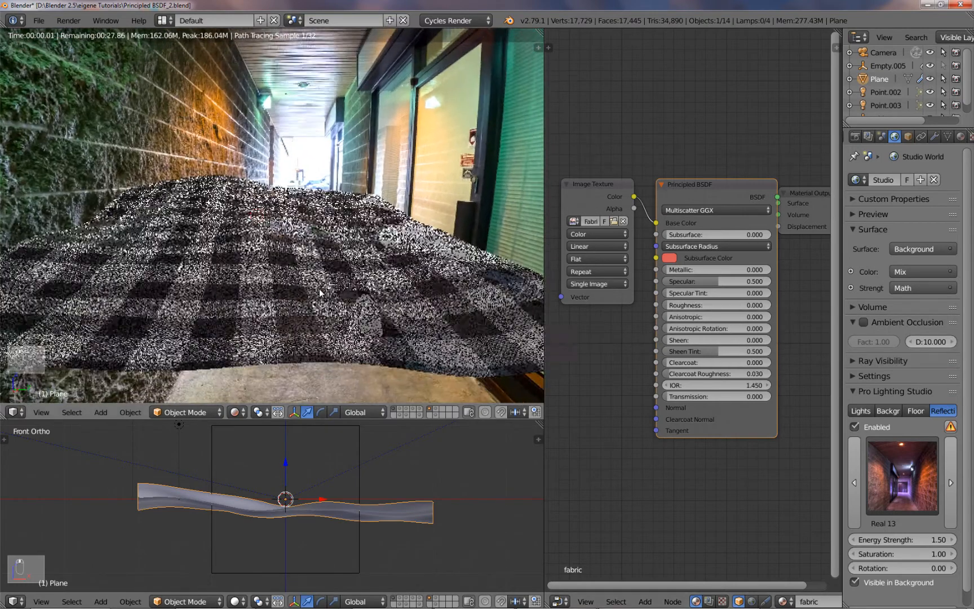
pyautogui.moveTo(668, 305); pyautogui.dragTo(774, 305)
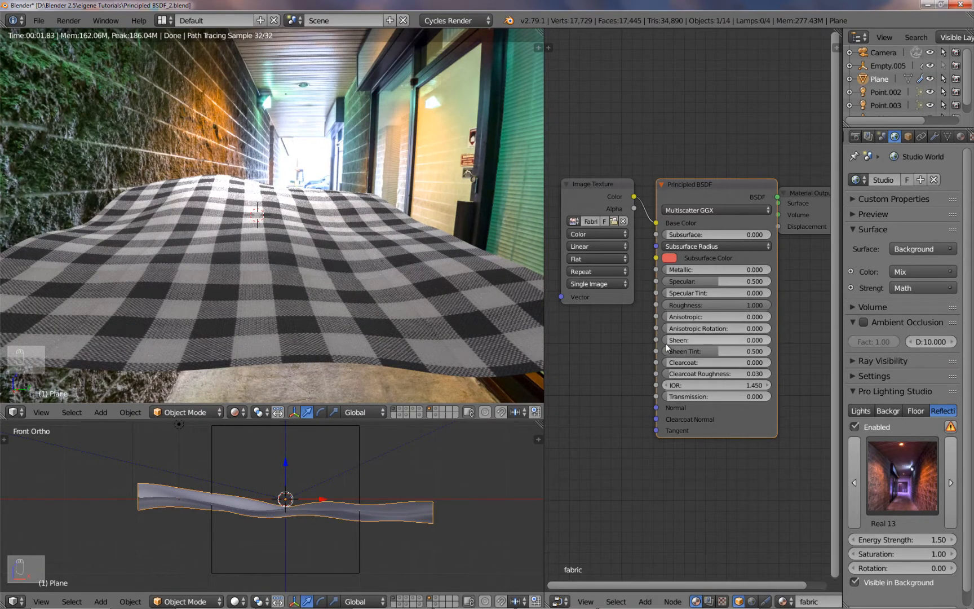
pyautogui.moveTo(670, 339); pyautogui.dragTo(772, 339)
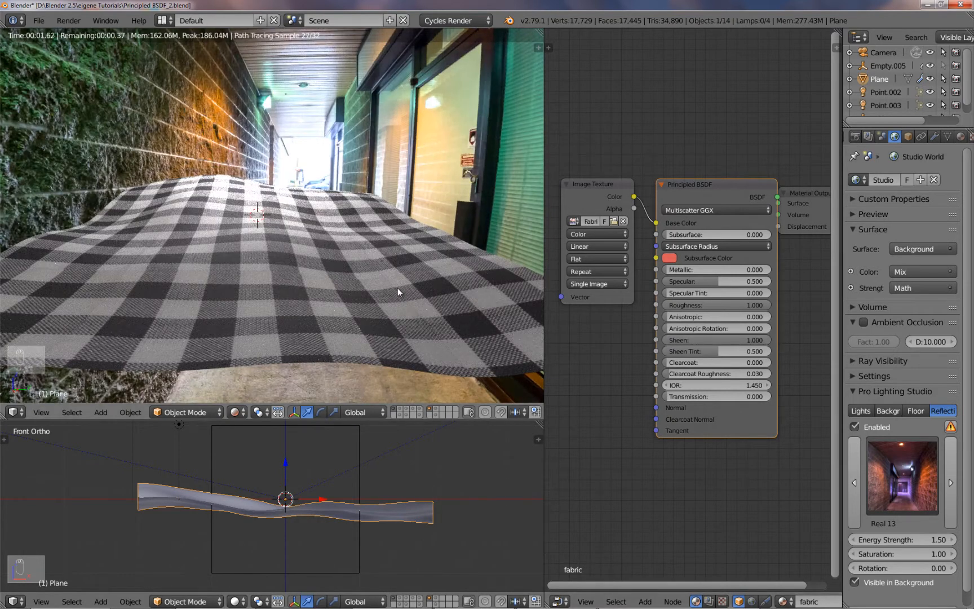
# Compare the stored fabric renders in render slots 2 to 5 and return to the 3D viewport.
pyautogui.press('F11')
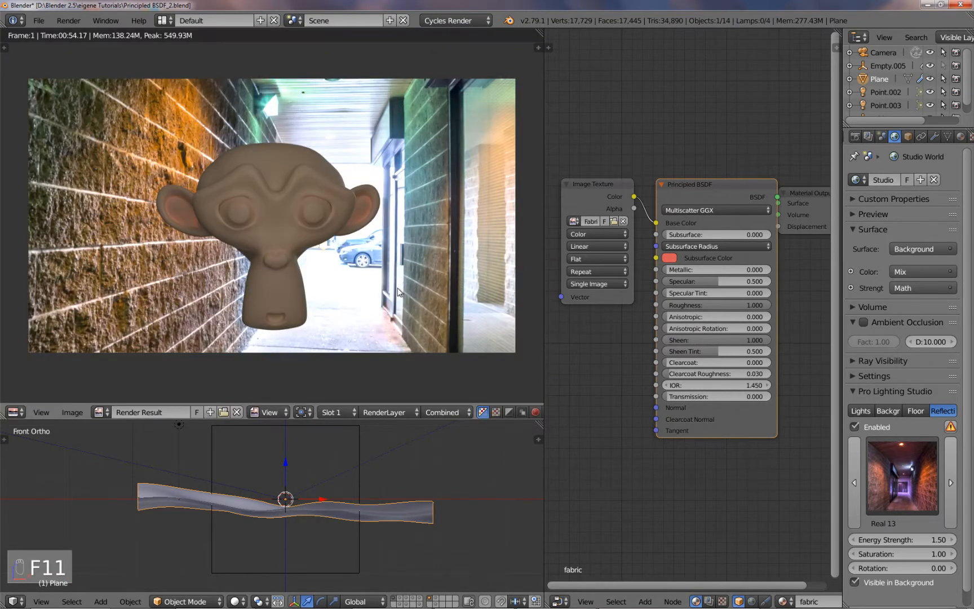
pyautogui.press('2')
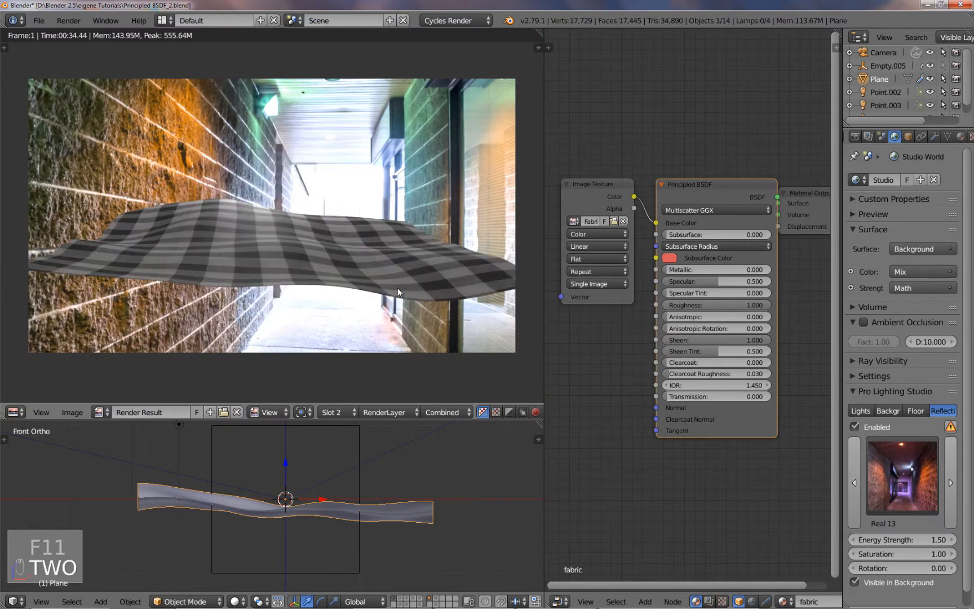
pyautogui.press('3')
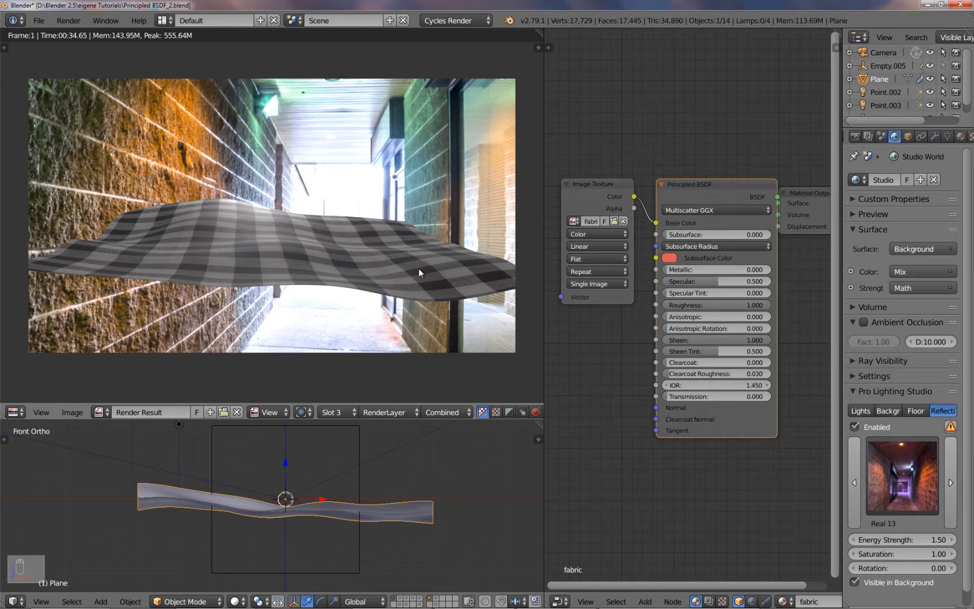
pyautogui.press('3')
pyautogui.press('4')
pyautogui.press('5')
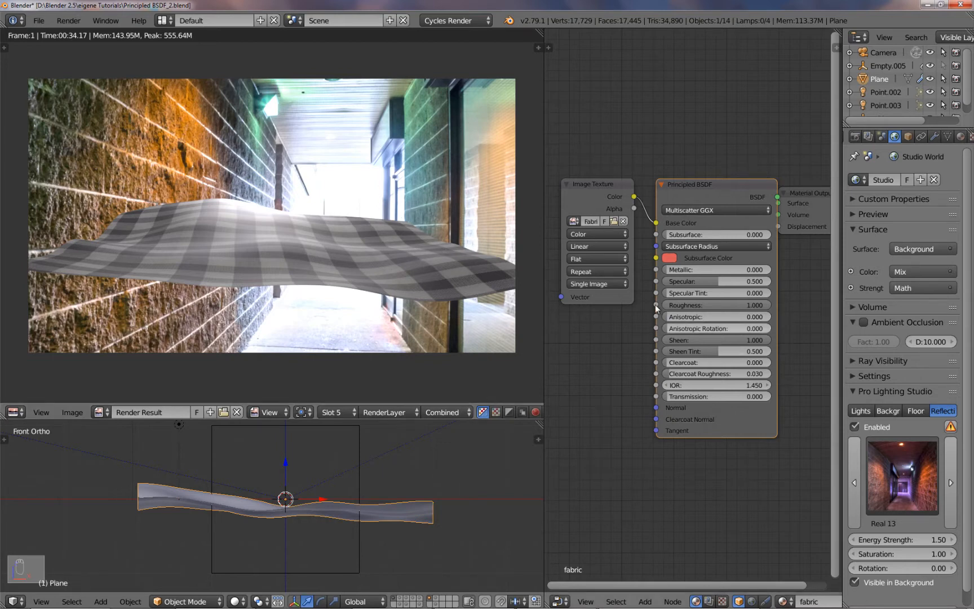
pyautogui.press('Escape')
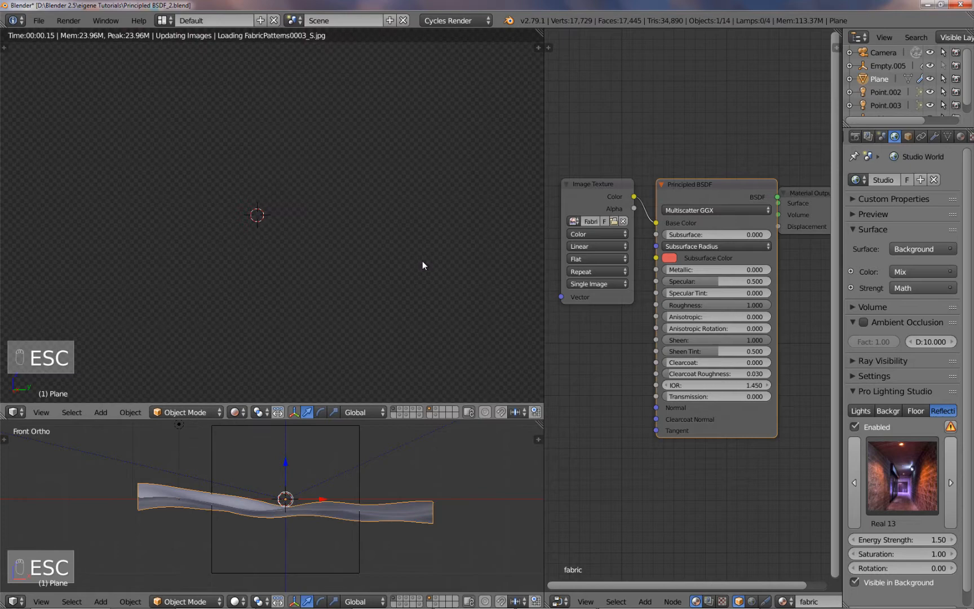
# Show the glass teapot's layer in place of the fabric plane's layer and select the teapot.
pyautogui.keyDown('shift'); pyautogui.click(429, 409); pyautogui.keyUp('shift')
pyautogui.keyDown('shift'); pyautogui.click(436, 409); pyautogui.keyUp('shift')
pyautogui.rightClick(316, 279)
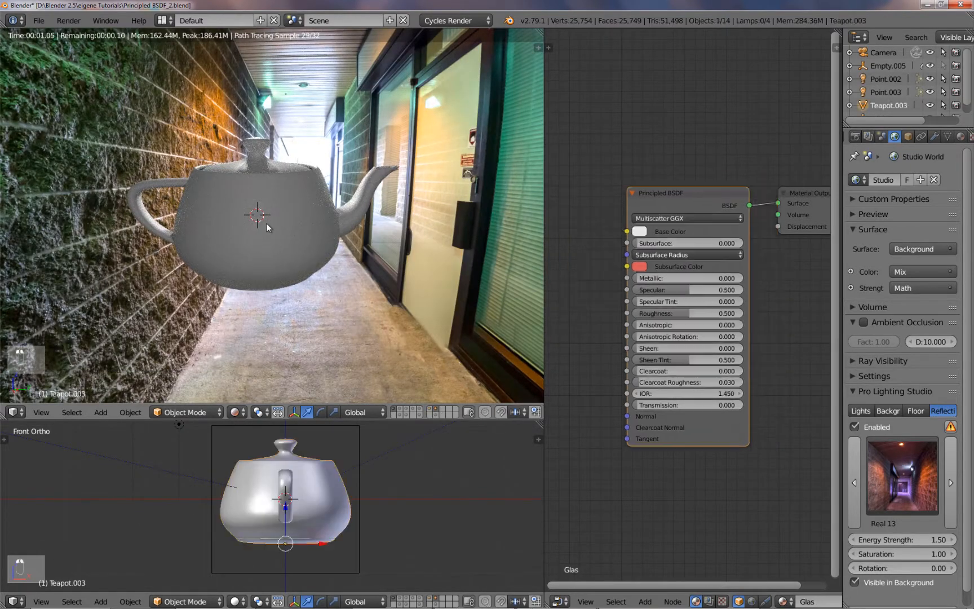
pyautogui.moveTo(314, 280)
pyautogui.mouseDown(button='middle')
pyautogui.moveTo(351, 309)
pyautogui.moveTo(342, 296)
pyautogui.moveTo(369, 269)
pyautogui.mouseUp(button='middle')
pyautogui.scroll(1, 369, 265)
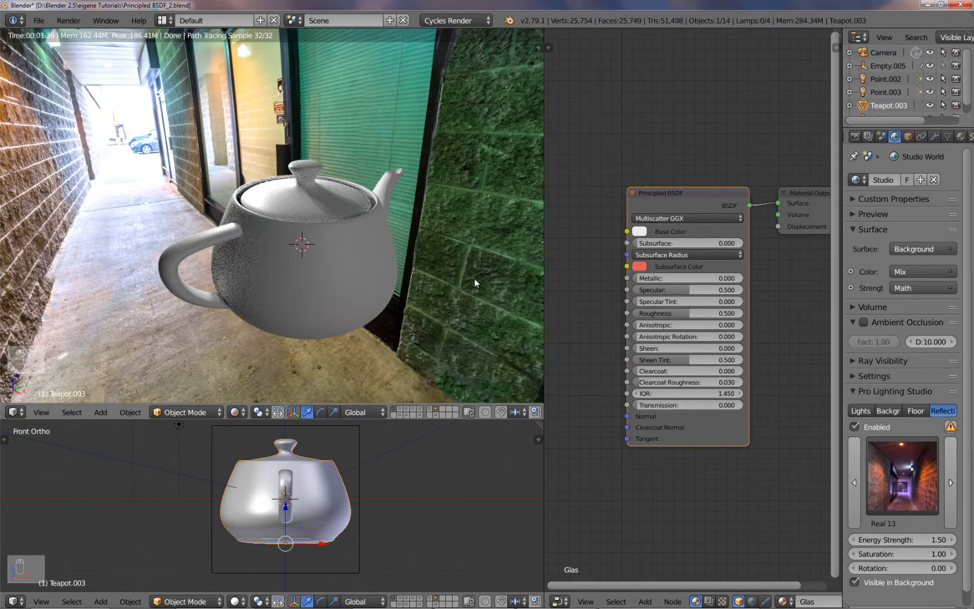
# Set the teapot's Glas material to Transmission 1.000 and Roughness 0.000.
pyautogui.moveTo(638, 408); pyautogui.dragTo(743, 404)
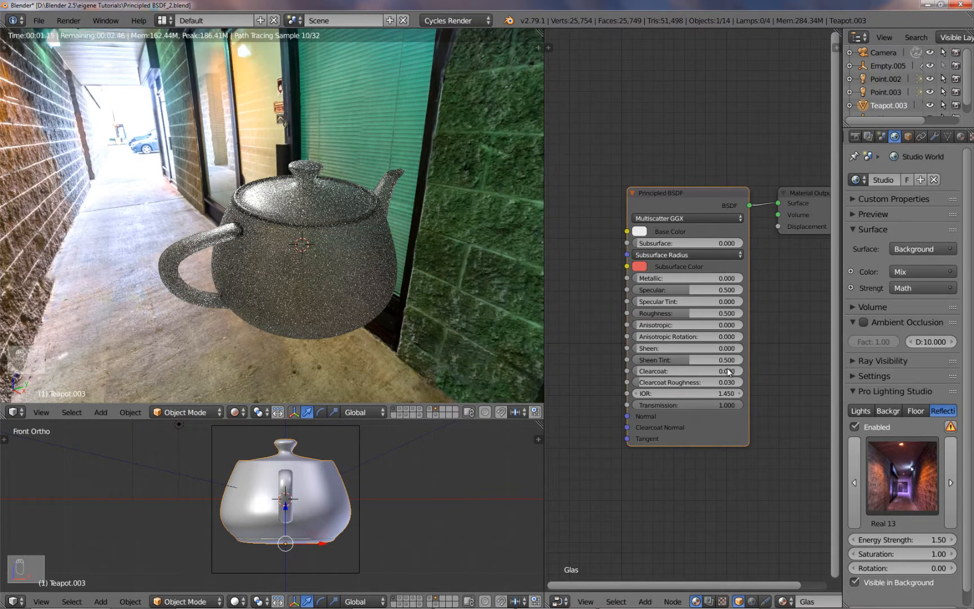
pyautogui.moveTo(685, 315); pyautogui.dragTo(643, 315)
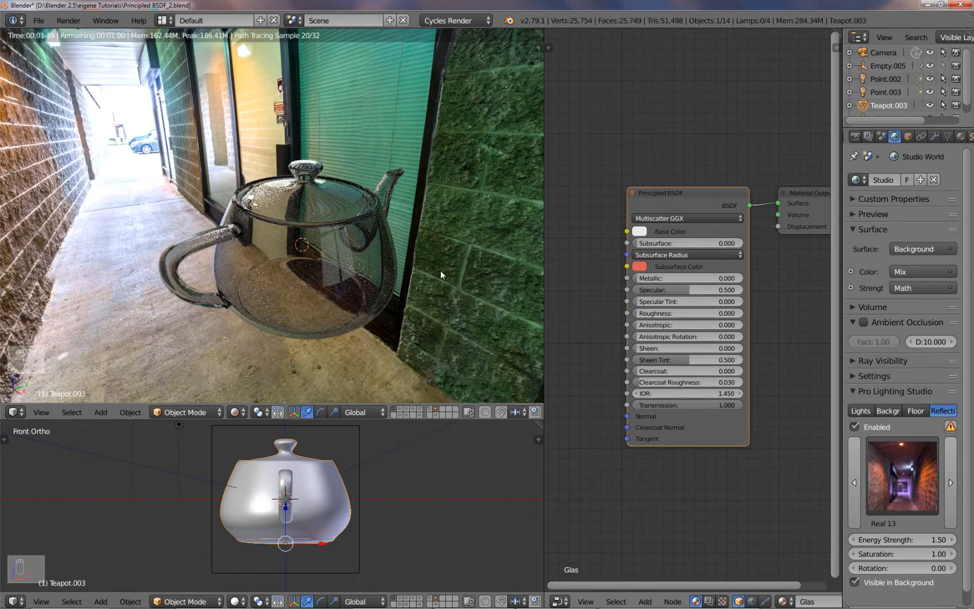
pyautogui.moveTo(457, 275); pyautogui.dragTo(409, 294, button='middle')
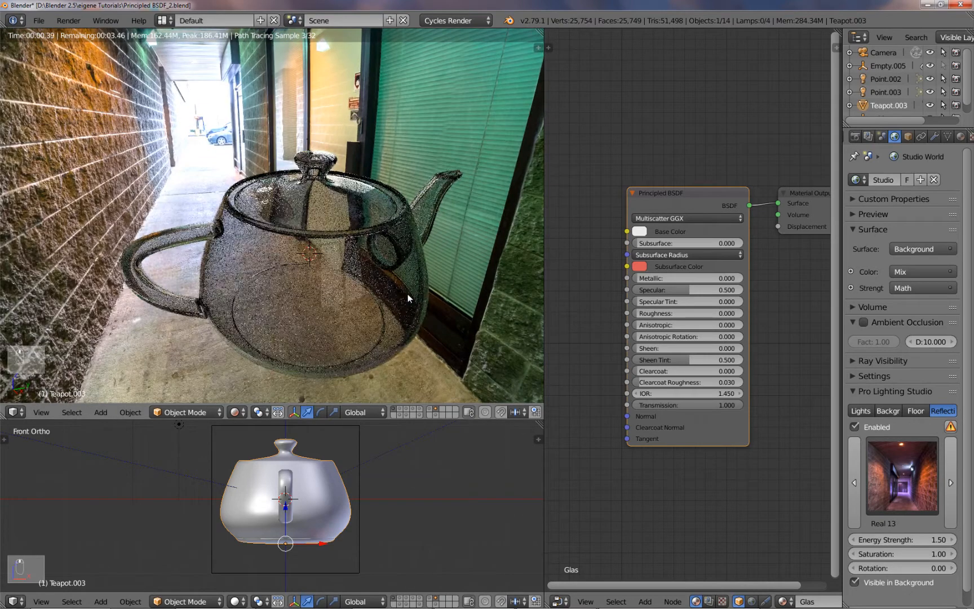
# Try the teapot's Solidify modifier above Subsurf in the modifier stack and restore the Subsurf-first order.
pyautogui.click(933, 137)
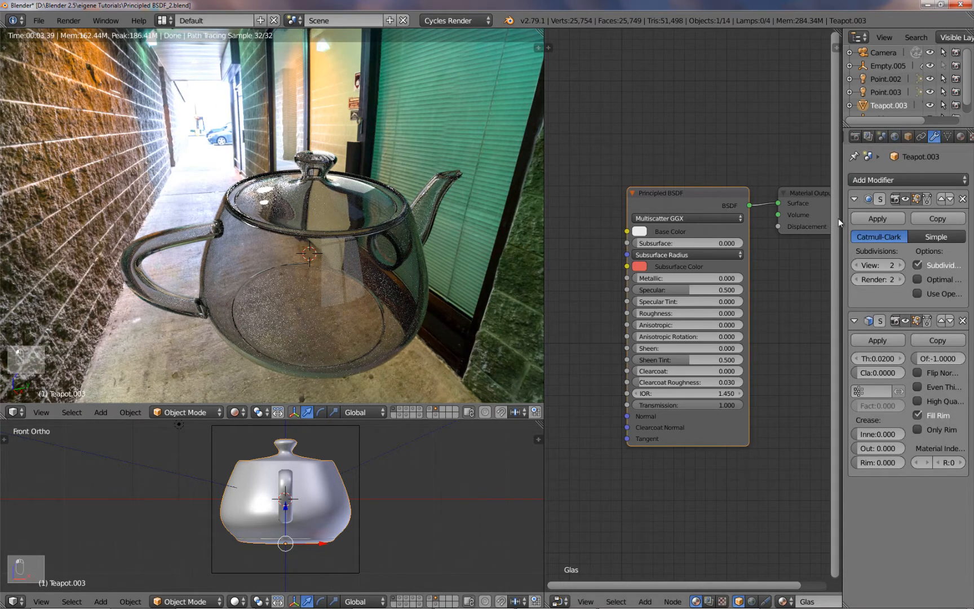
pyautogui.moveTo(841, 222); pyautogui.dragTo(699, 231)
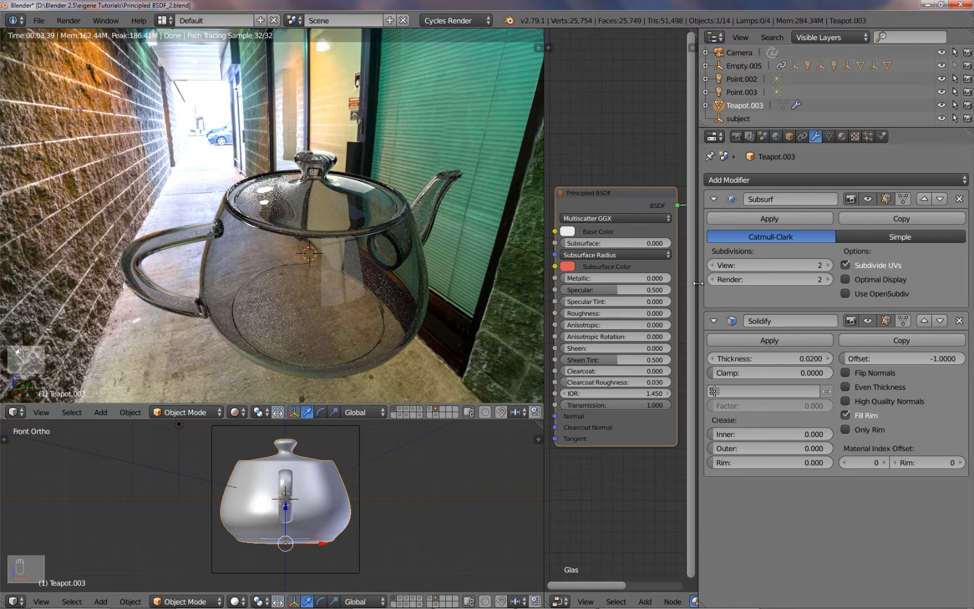
pyautogui.click(920, 321)
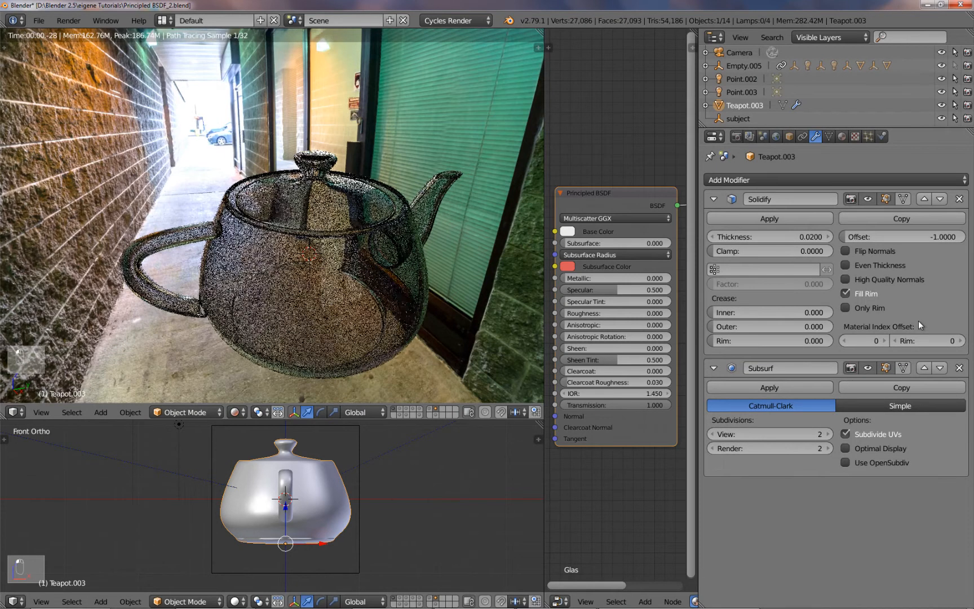
pyautogui.click(940, 199)
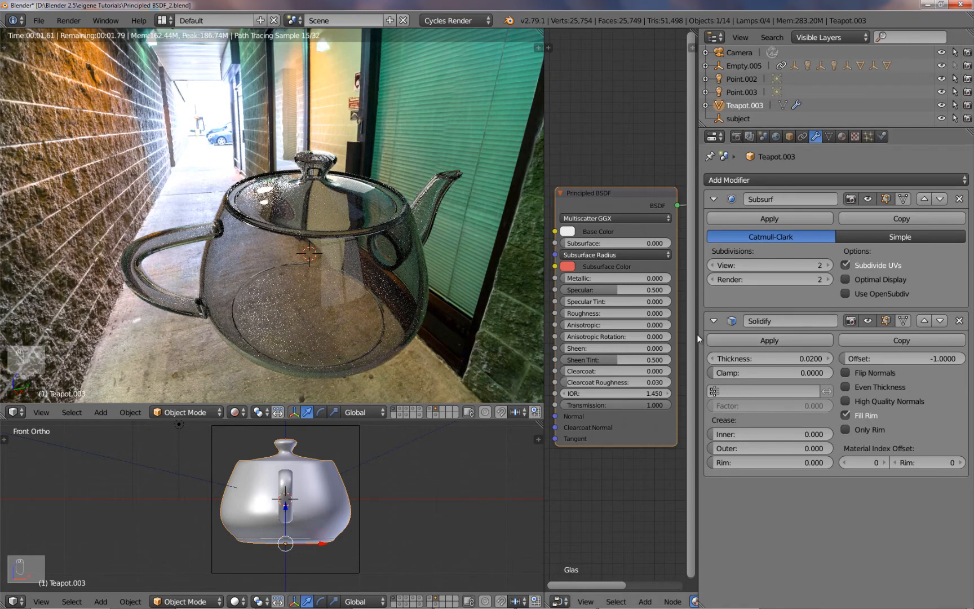
pyautogui.moveTo(698, 335); pyautogui.dragTo(888, 322)
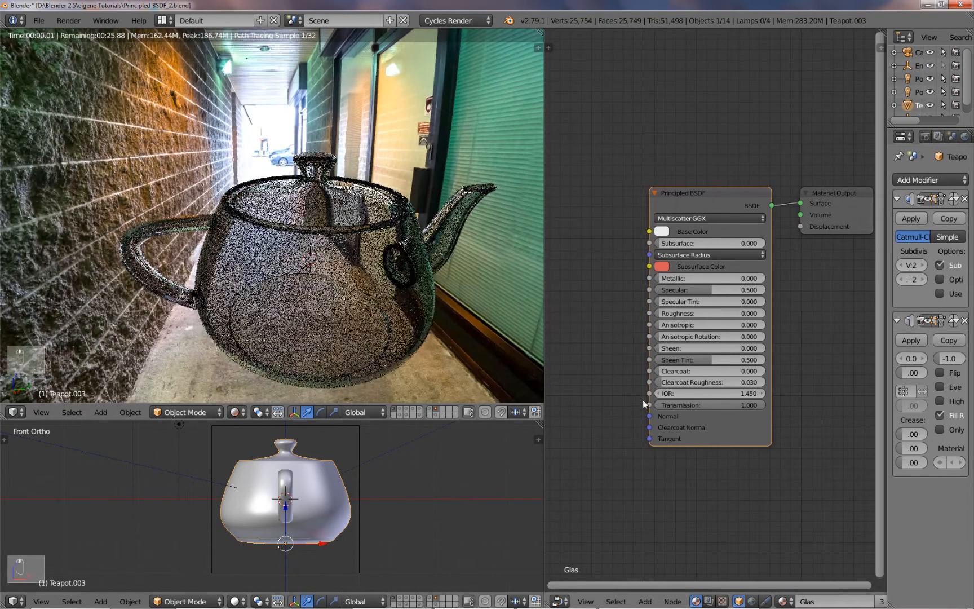
# Set the teapot glass material's IOR to 1.33 and inspect the refraction from a lower angle.
pyautogui.click(688, 393)
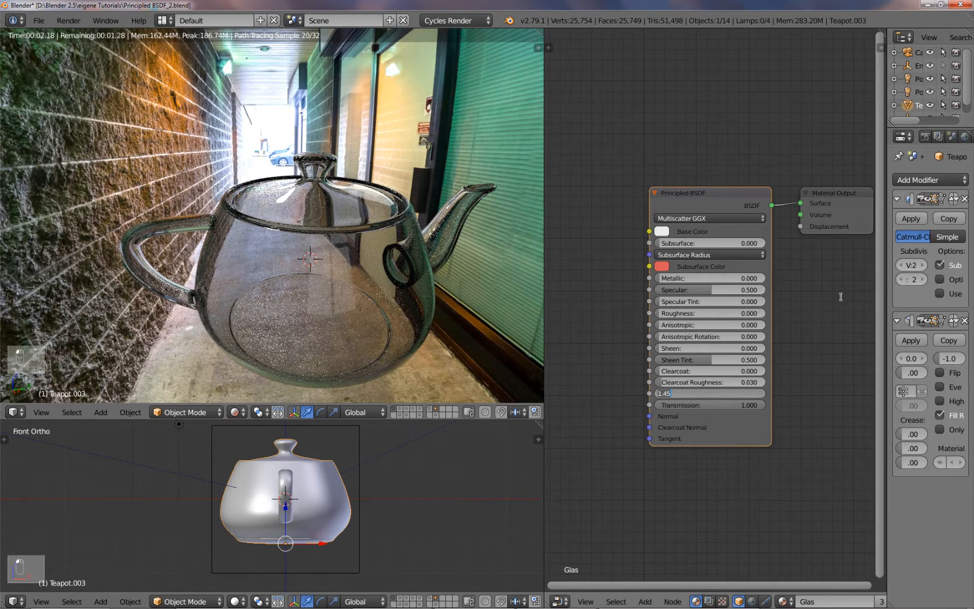
pyautogui.write('1')
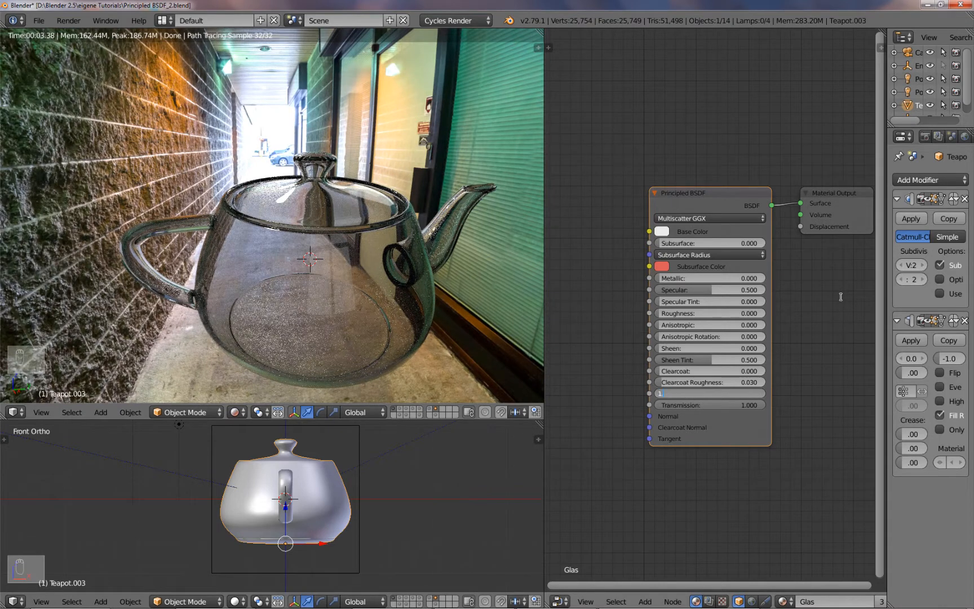
pyautogui.write('.33')
pyautogui.press('Return')
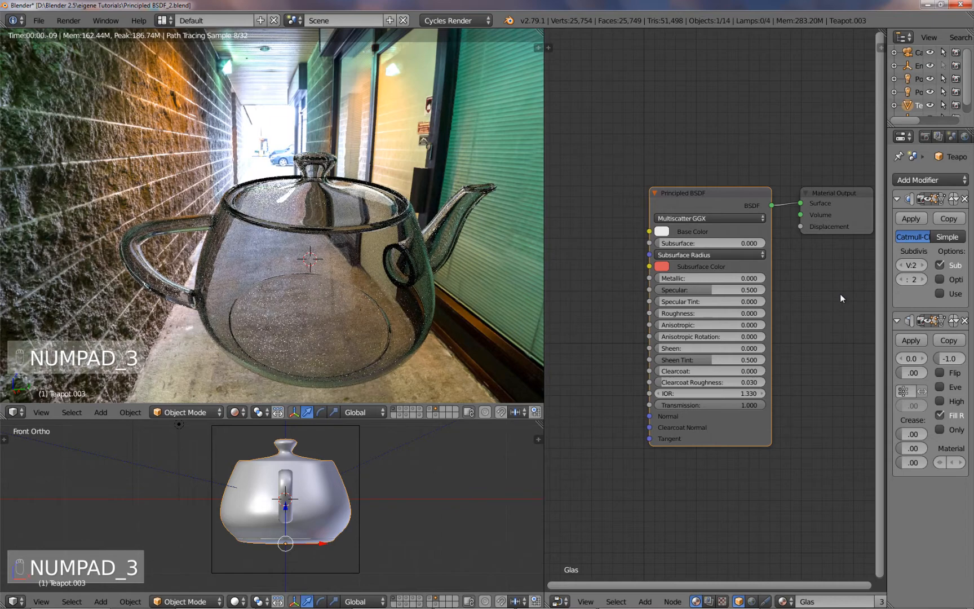
pyautogui.moveTo(525, 302); pyautogui.dragTo(507, 286, button='middle')
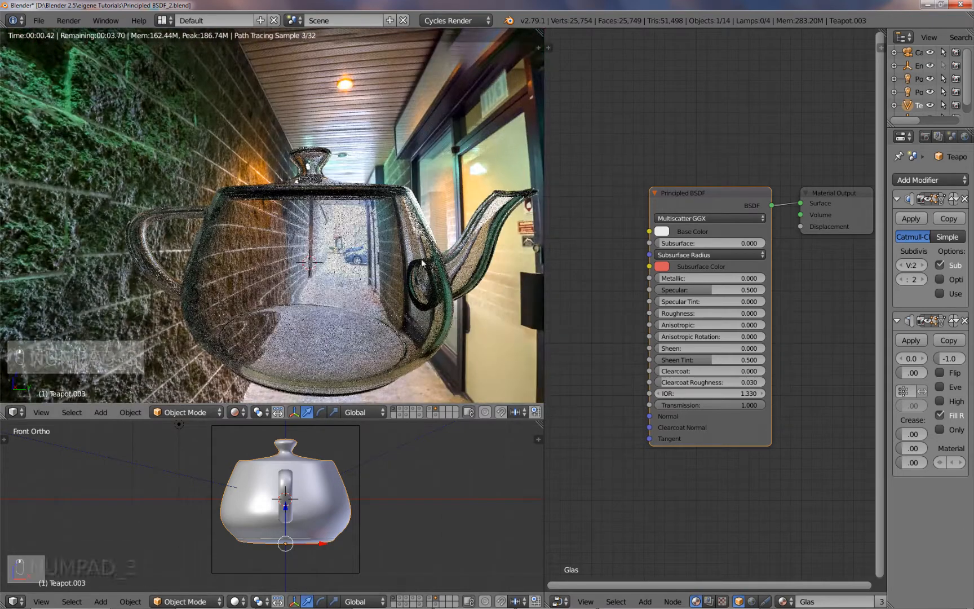
# Set the teapot glass material's IOR to 1 and view the teapot along the corridor.
pyautogui.click(715, 393)
pyautogui.write('1')
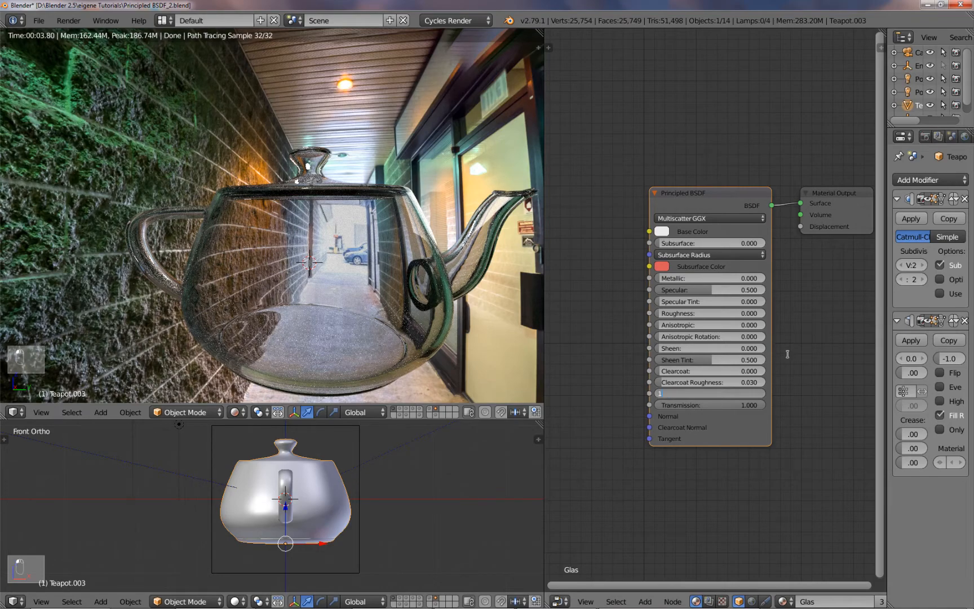
pyautogui.press('Return')
pyautogui.moveTo(389, 313)
pyautogui.mouseDown(button='middle')
pyautogui.moveTo(420, 329)
pyautogui.moveTo(396, 313)
pyautogui.mouseUp(button='middle')
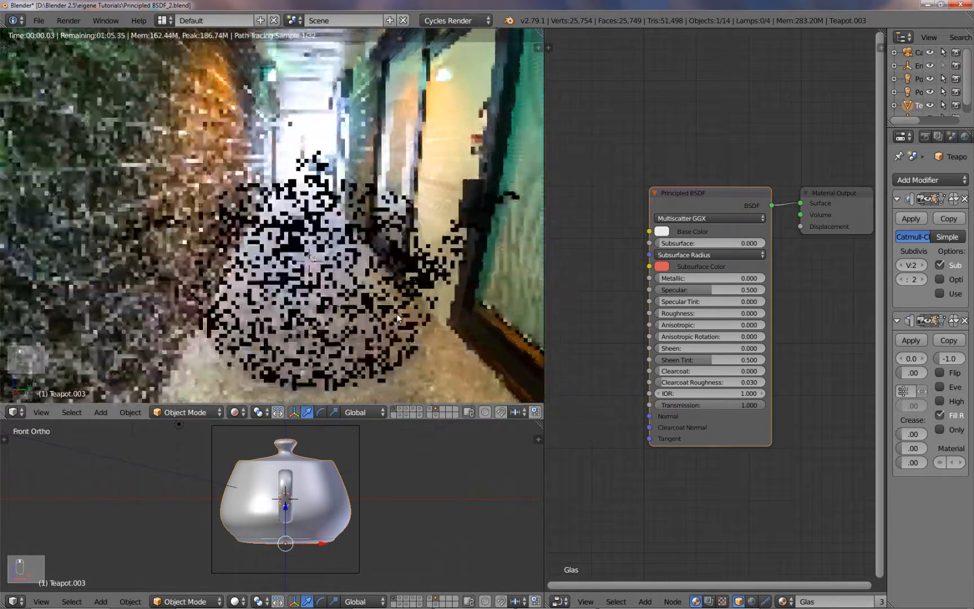
# Show the flattened sphere's layer in place of the teapot's layer and select the flattened sphere.
pyautogui.keyDown('shift'); pyautogui.click(435, 409); pyautogui.keyUp('shift')
pyautogui.keyDown('shift'); pyautogui.click(435, 416); pyautogui.keyUp('shift')
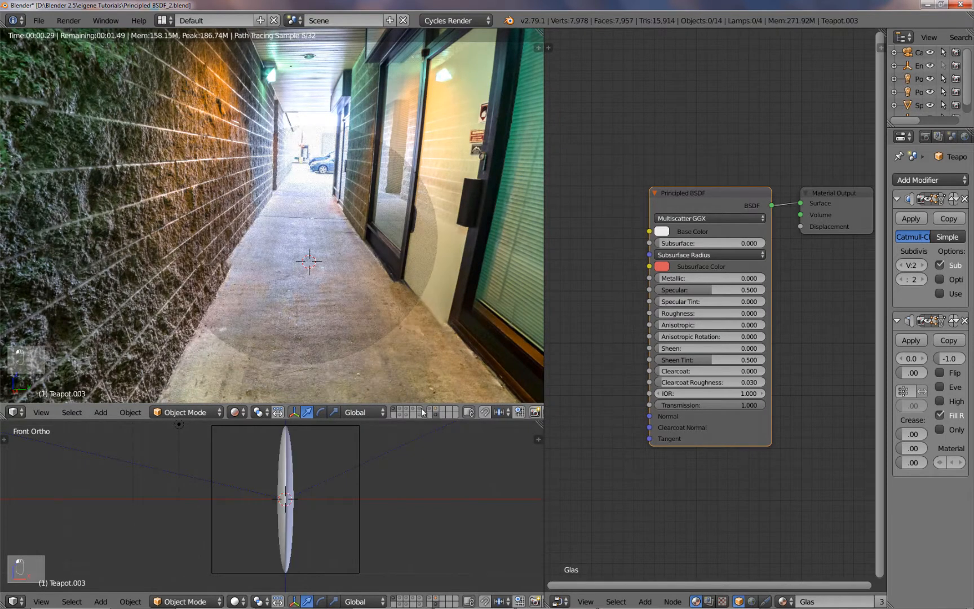
pyautogui.rightClick(288, 473)
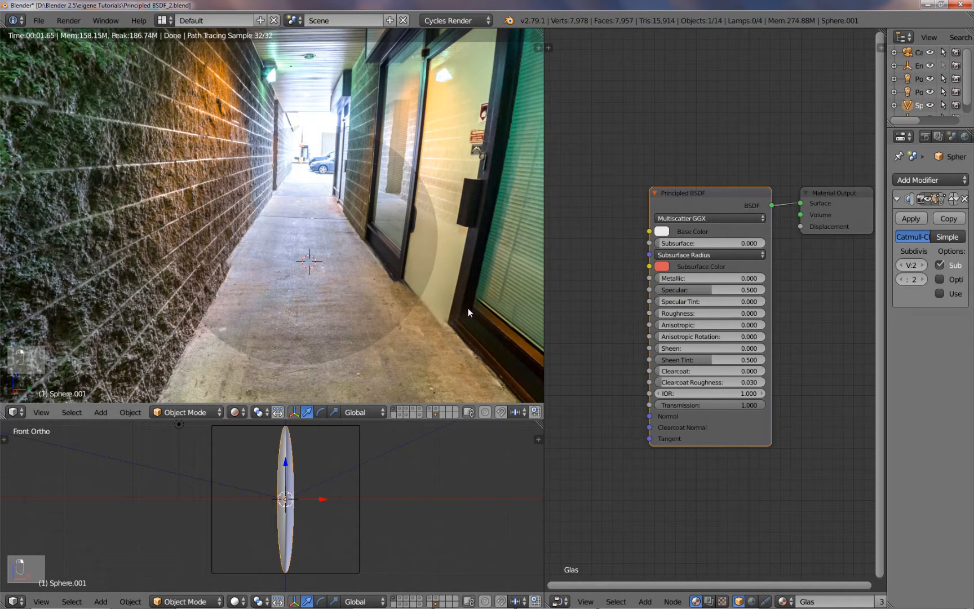
# Set the flattened sphere's glass IOR to 1.33 and inspect its refraction from a lower angle.
pyautogui.click(700, 393)
pyautogui.write('1.33')
pyautogui.press('Return')
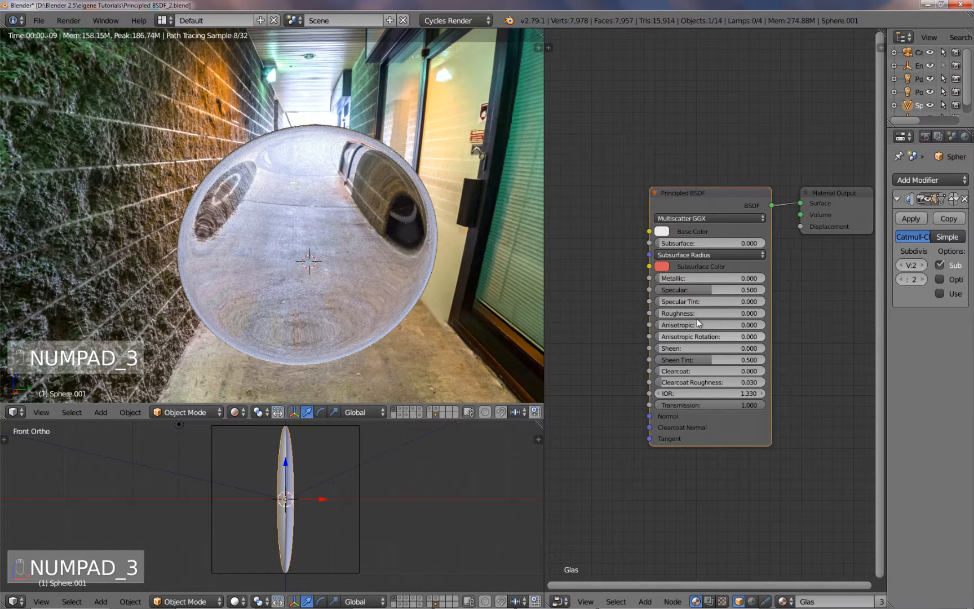
pyautogui.moveTo(437, 325); pyautogui.dragTo(423, 305, button='middle')
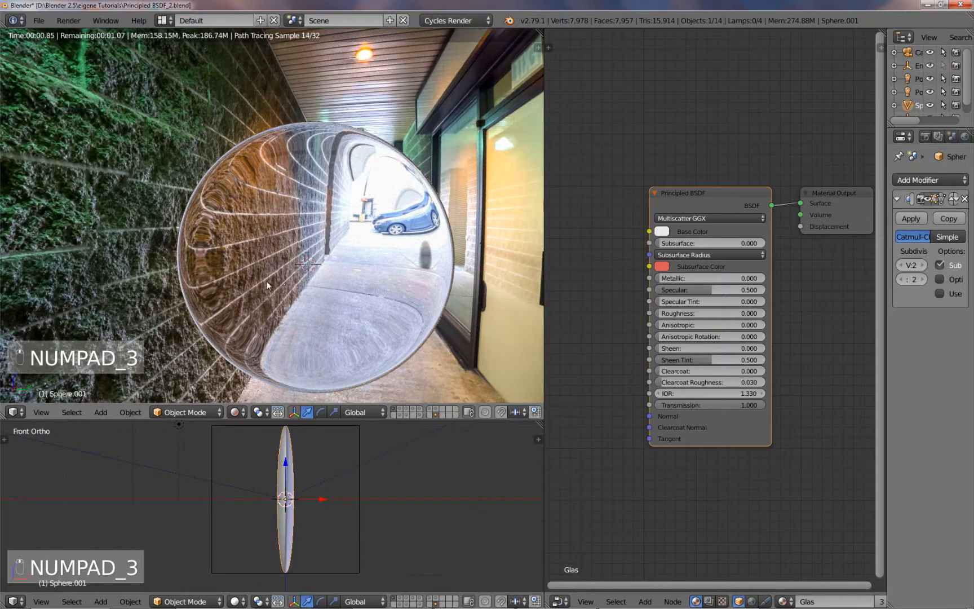
# Set the flattened sphere's glass IOR to 2.
pyautogui.click(696, 393)
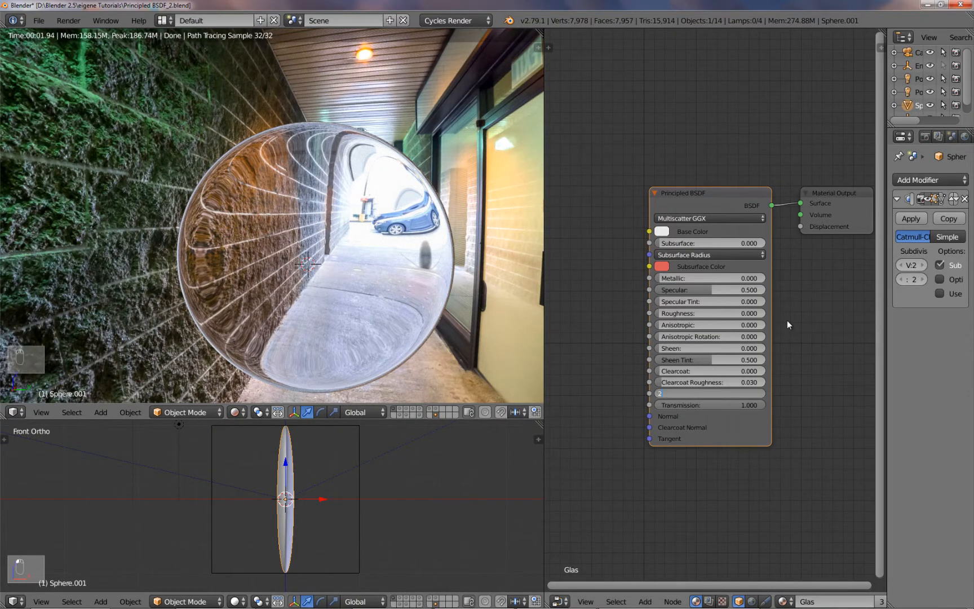
pyautogui.write('2')
pyautogui.press('Return')
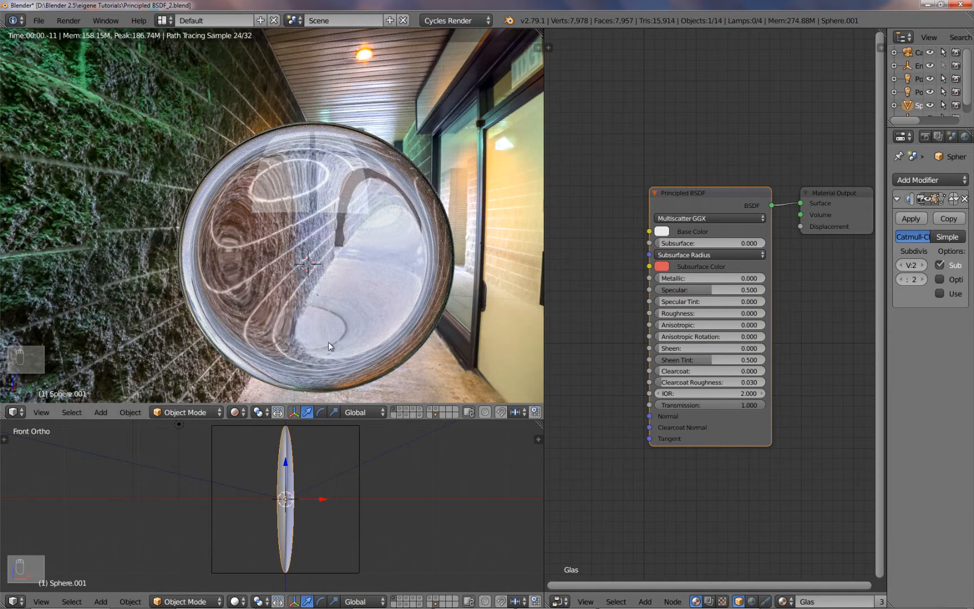
# Set the flattened sphere's glass IOR to 0.5.
pyautogui.click(730, 394)
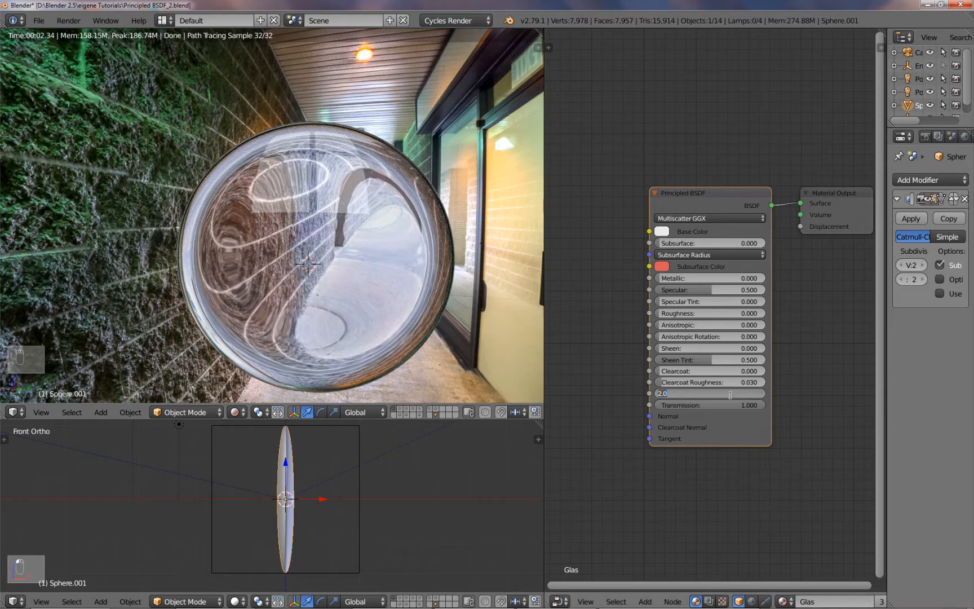
pyautogui.write('0.5')
pyautogui.press('Return')
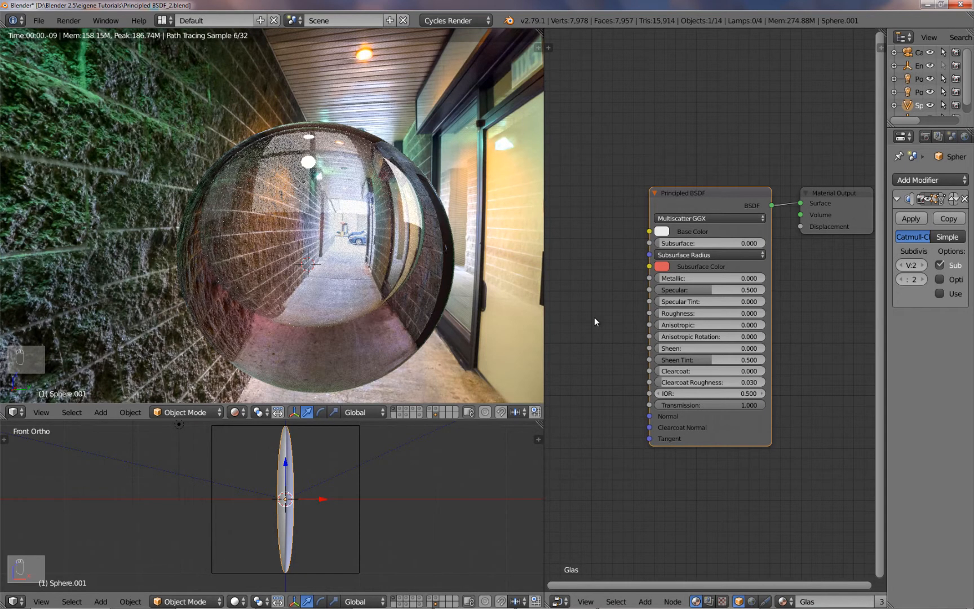